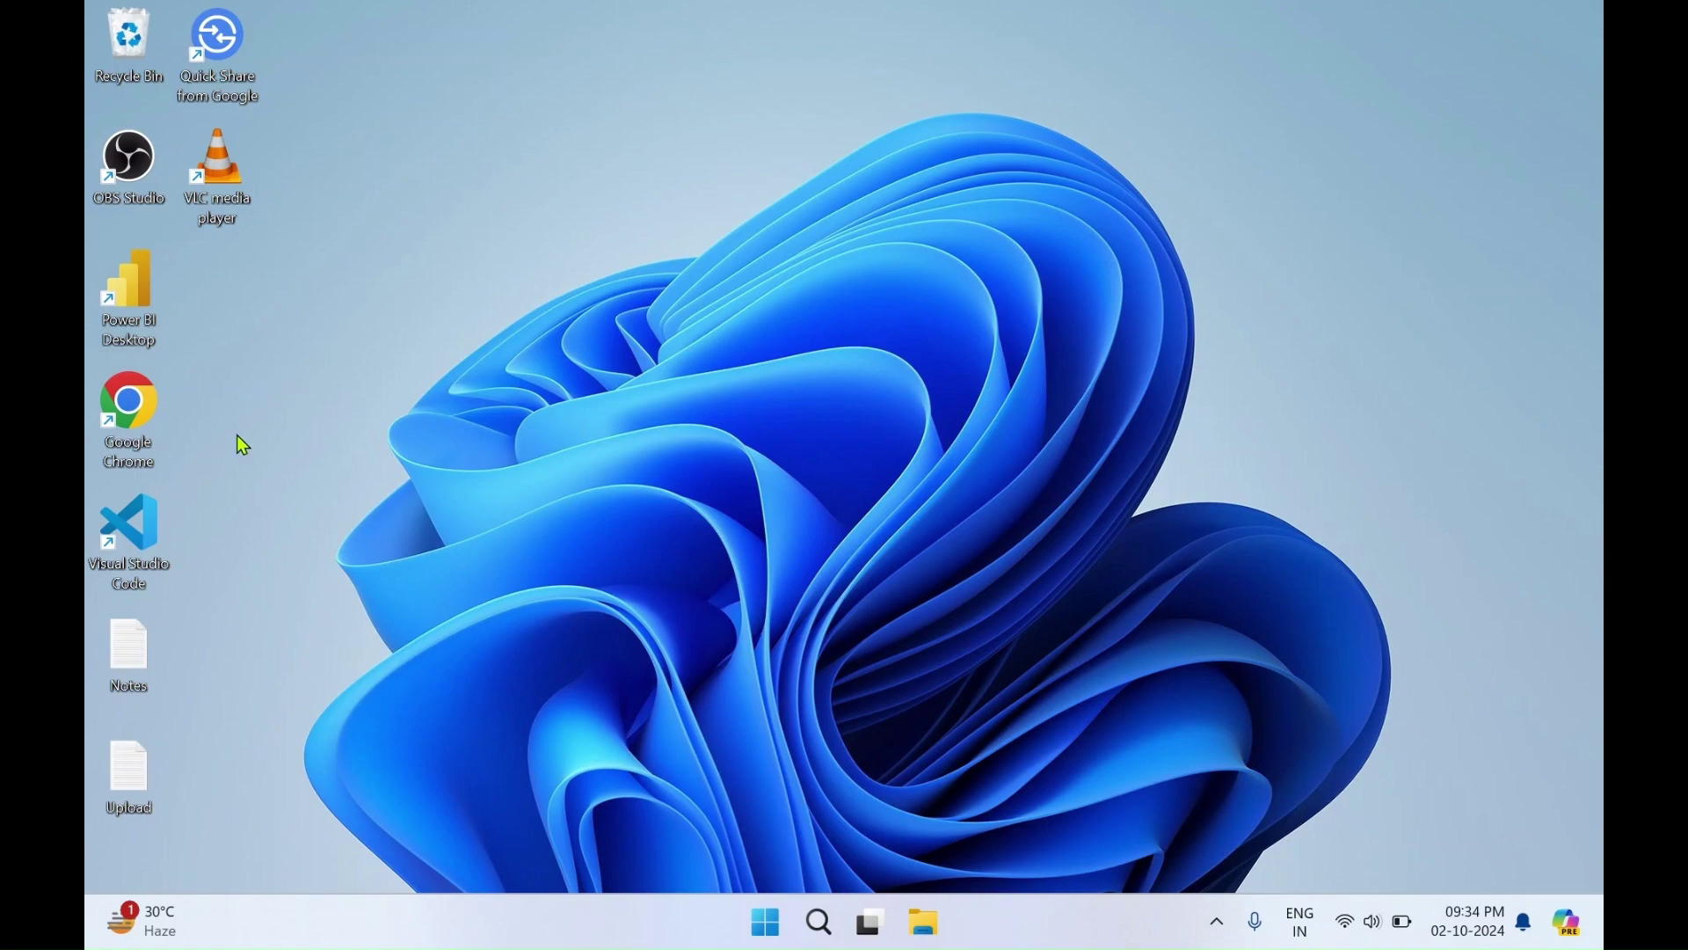
Step: Launch Chrome and rerun the earlier 'bitcomet download' Google search from the address bar suggestions
double_click(130, 413)
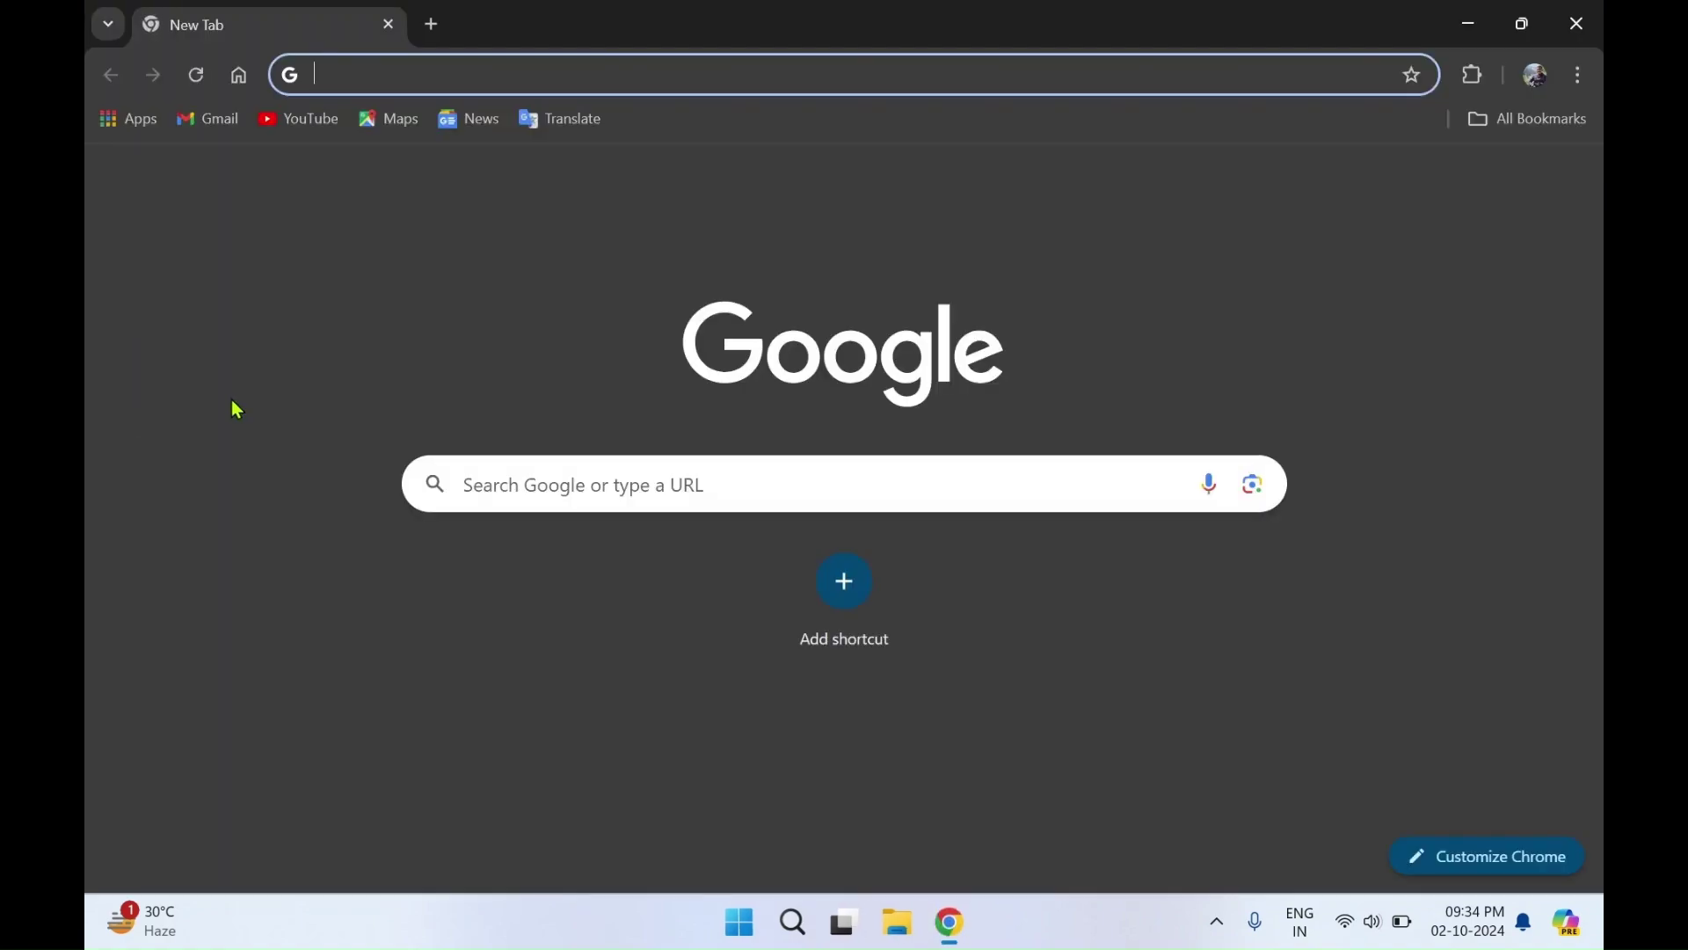
left_click(656, 88)
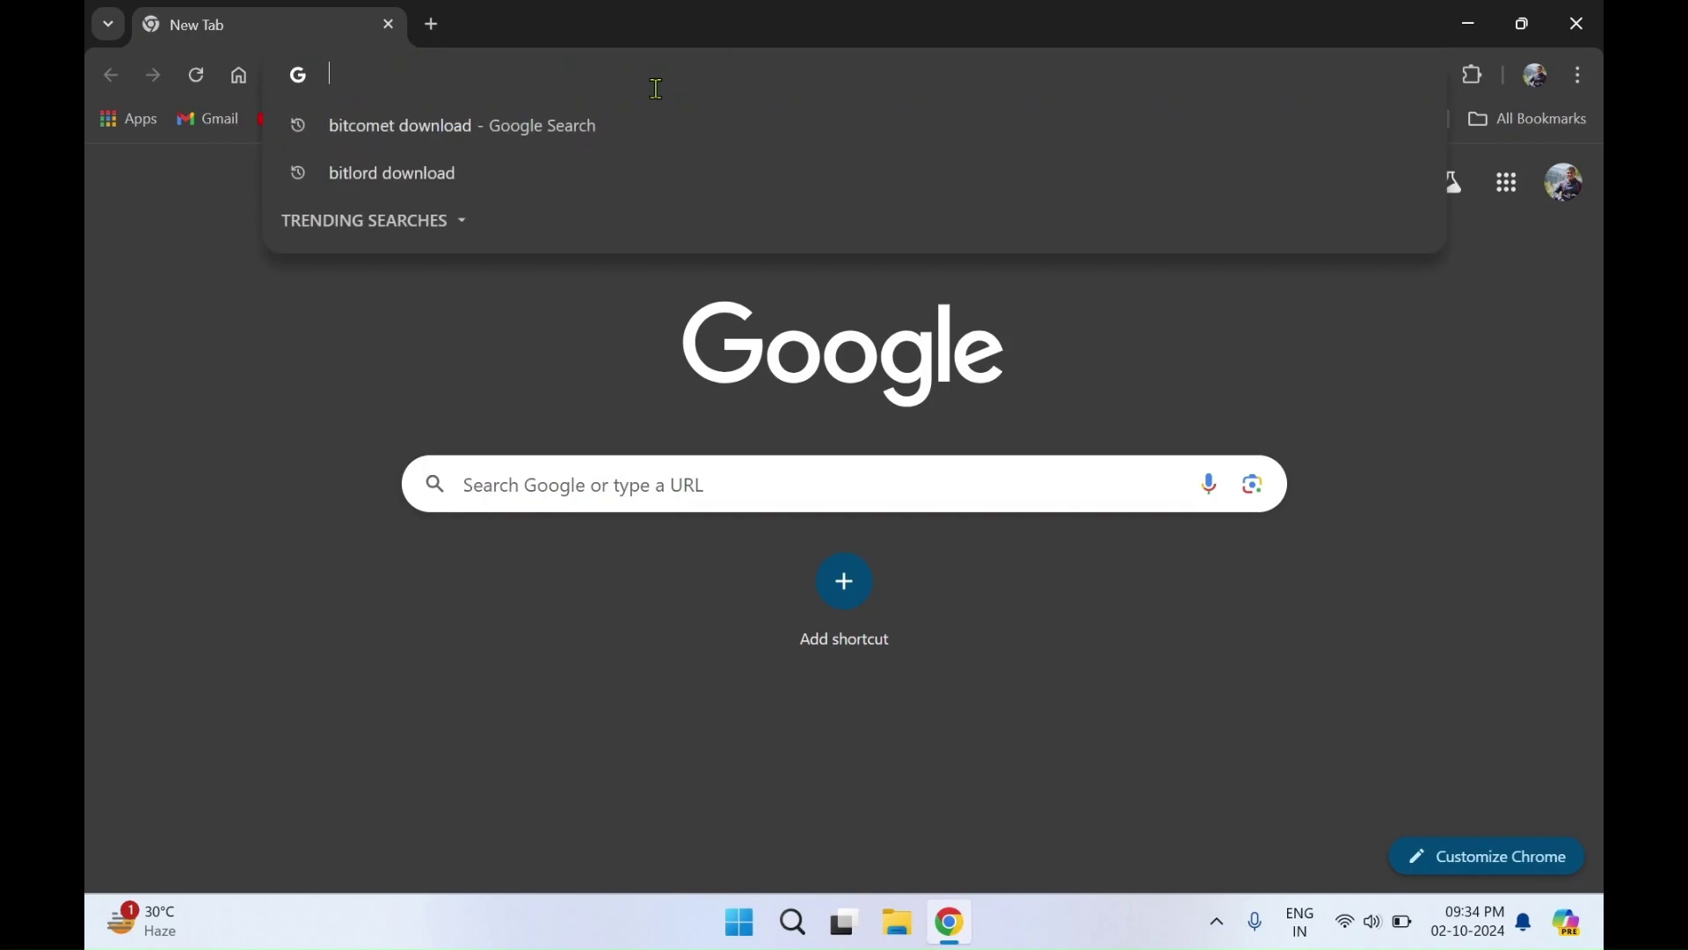
key("Down")
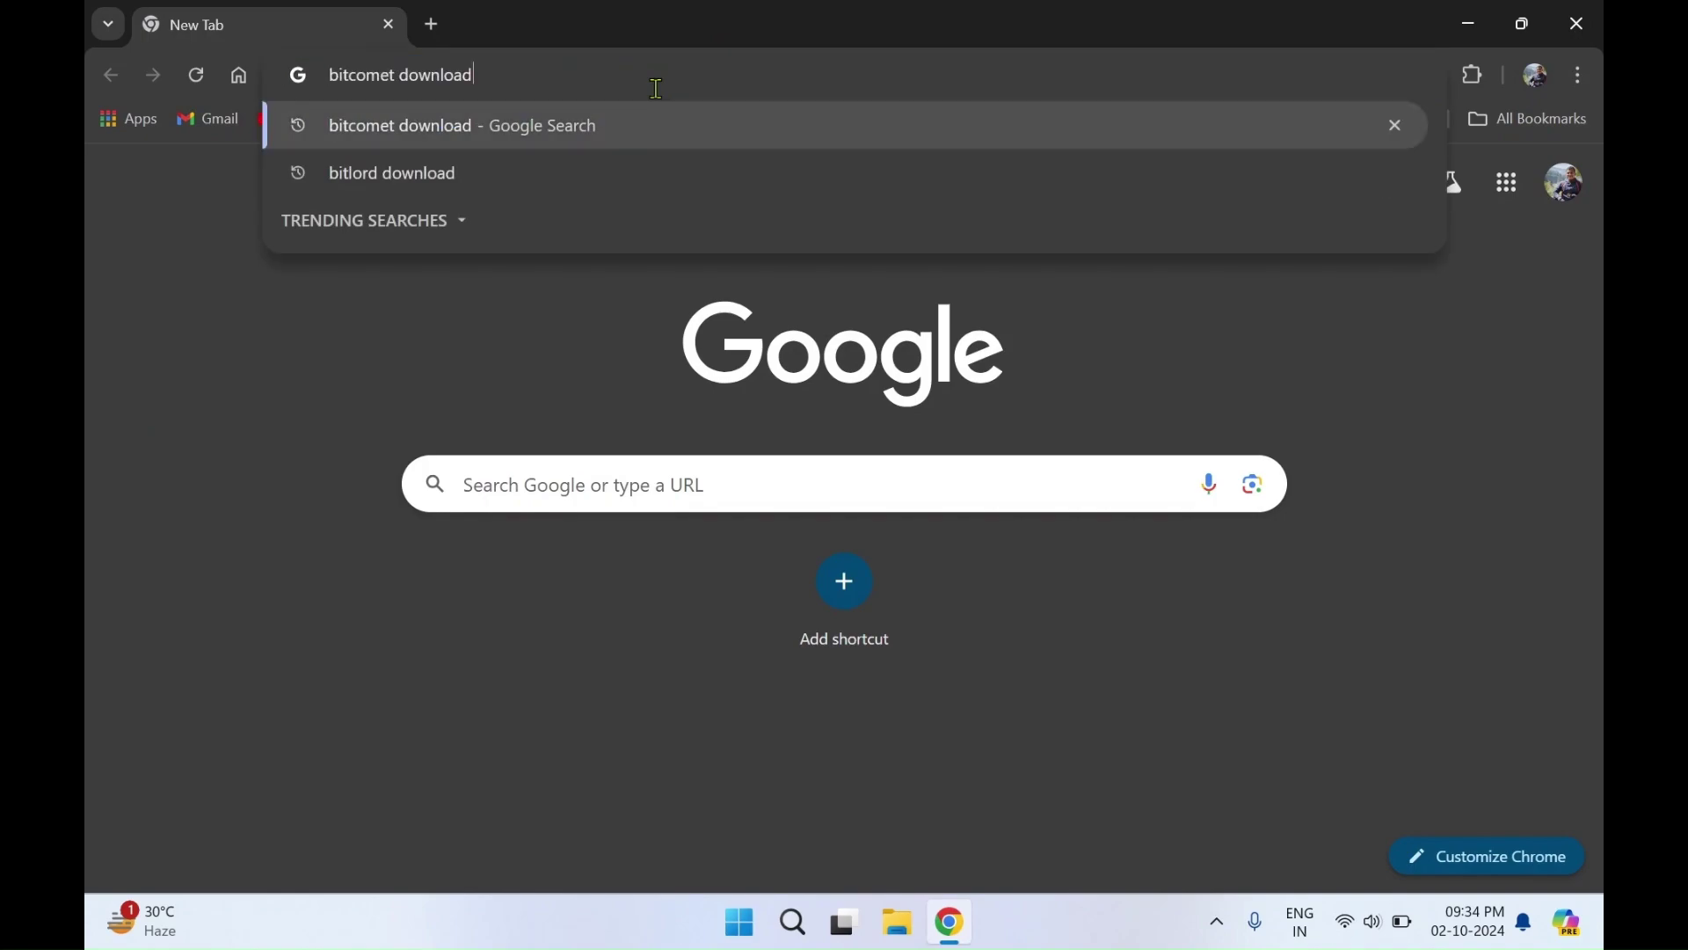
key("Return")
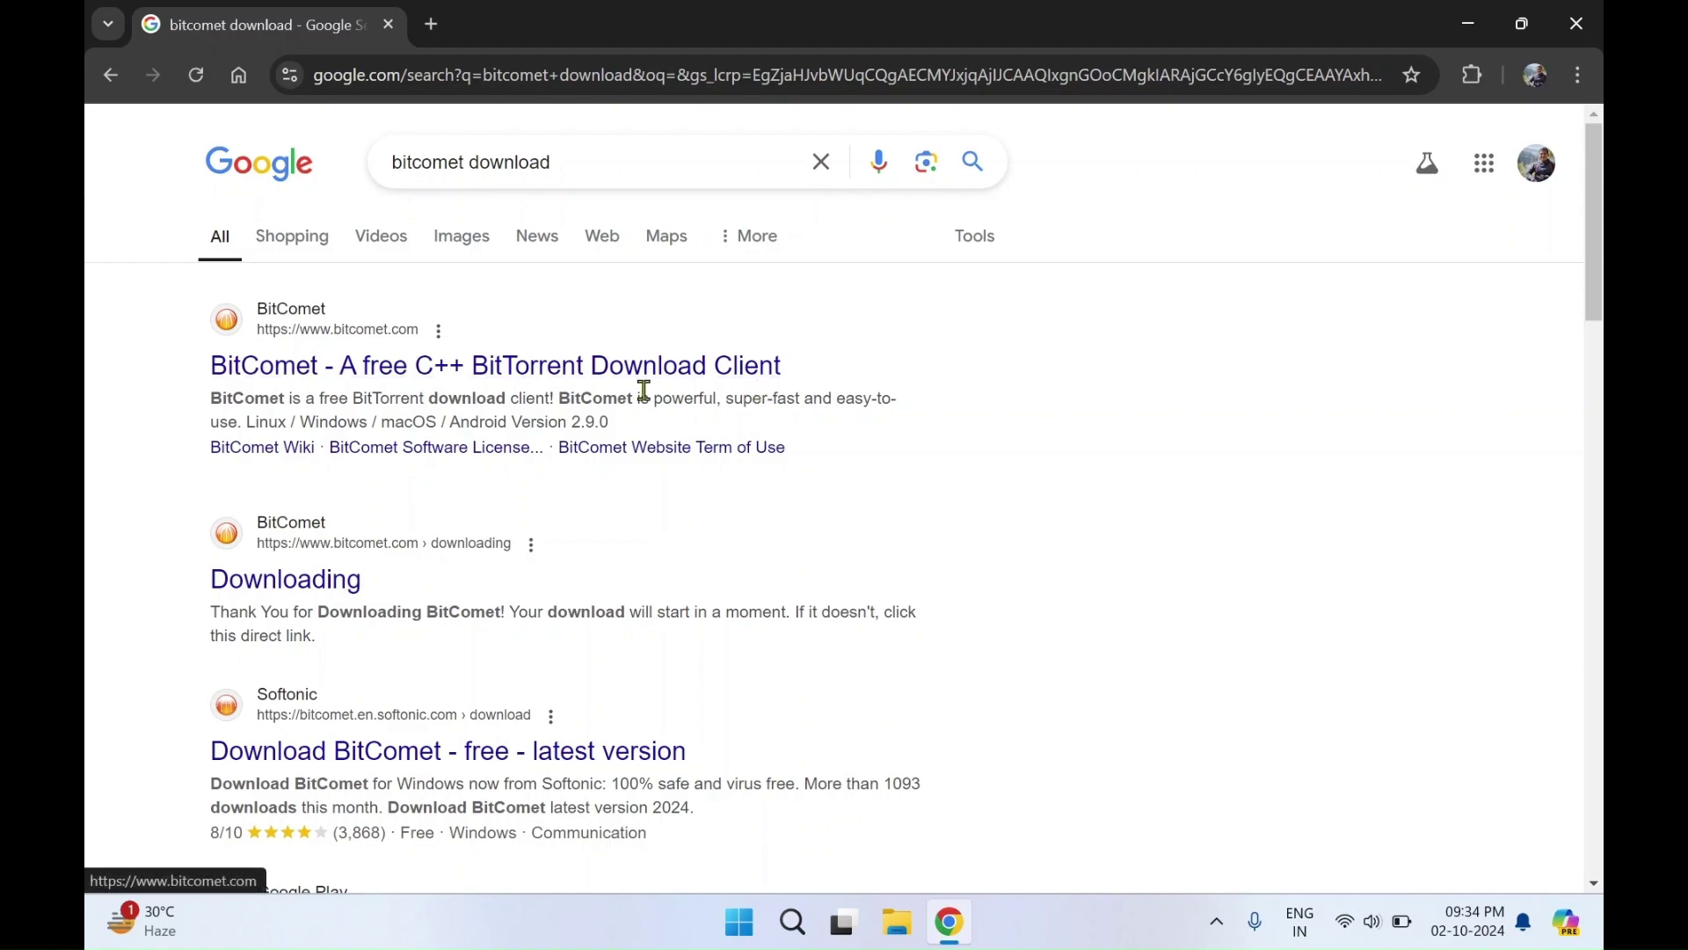
Step: Go from the bitcomet.com search result to the site's Download BitComet page
left_click(509, 378)
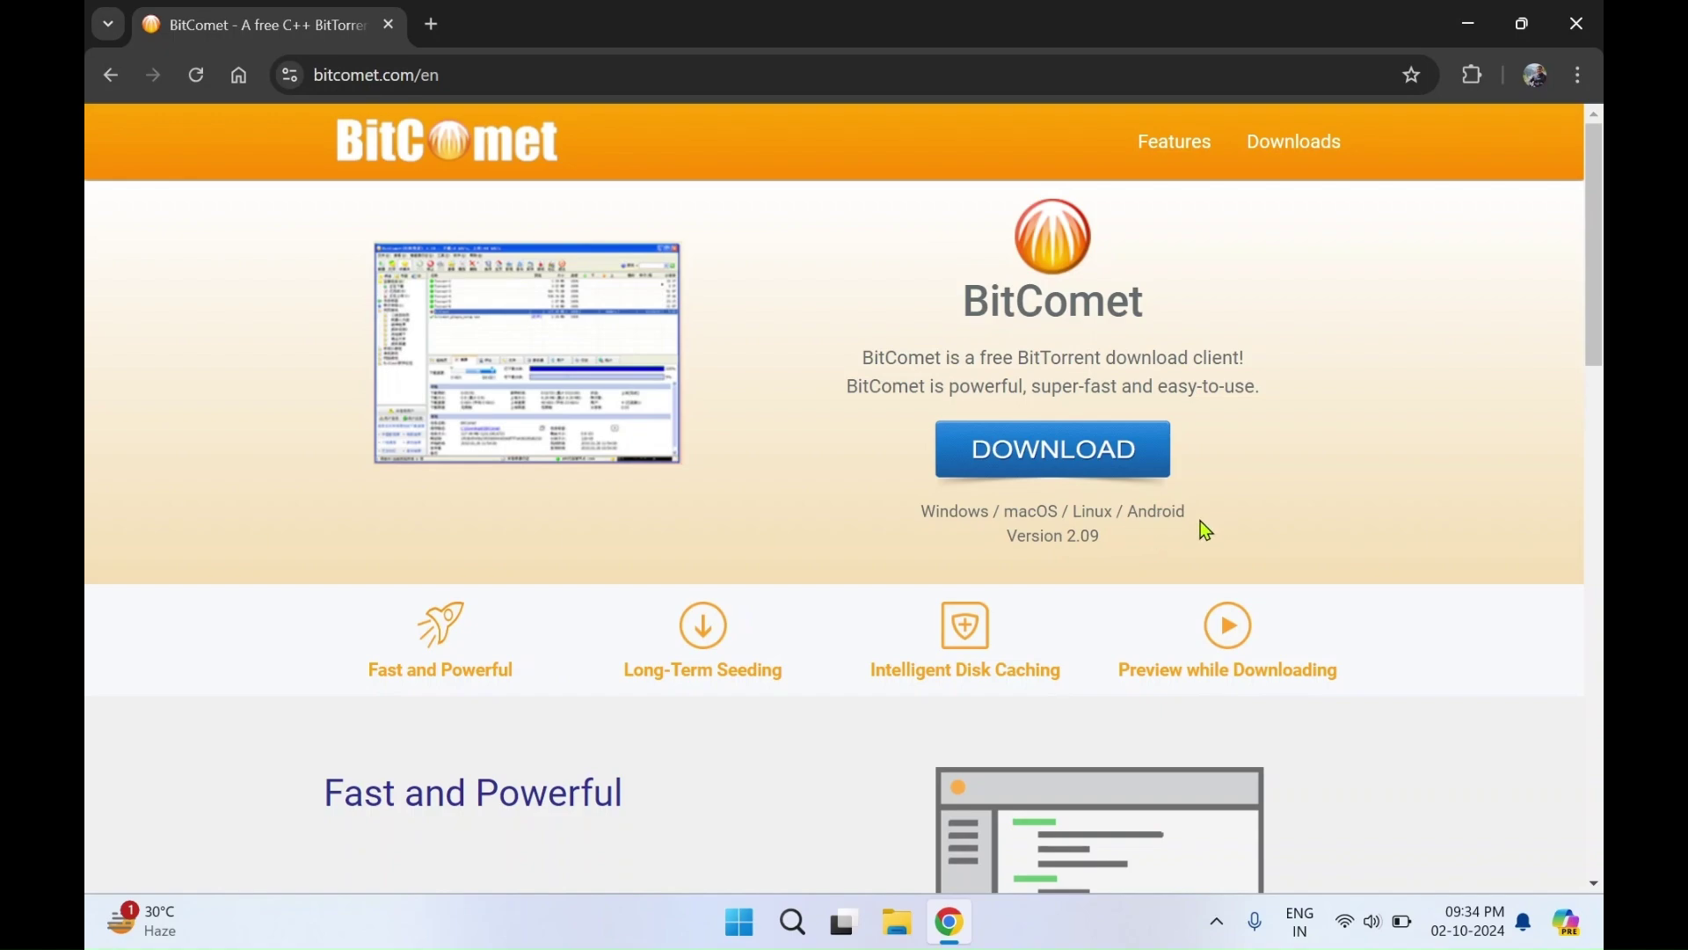
left_click(1026, 466)
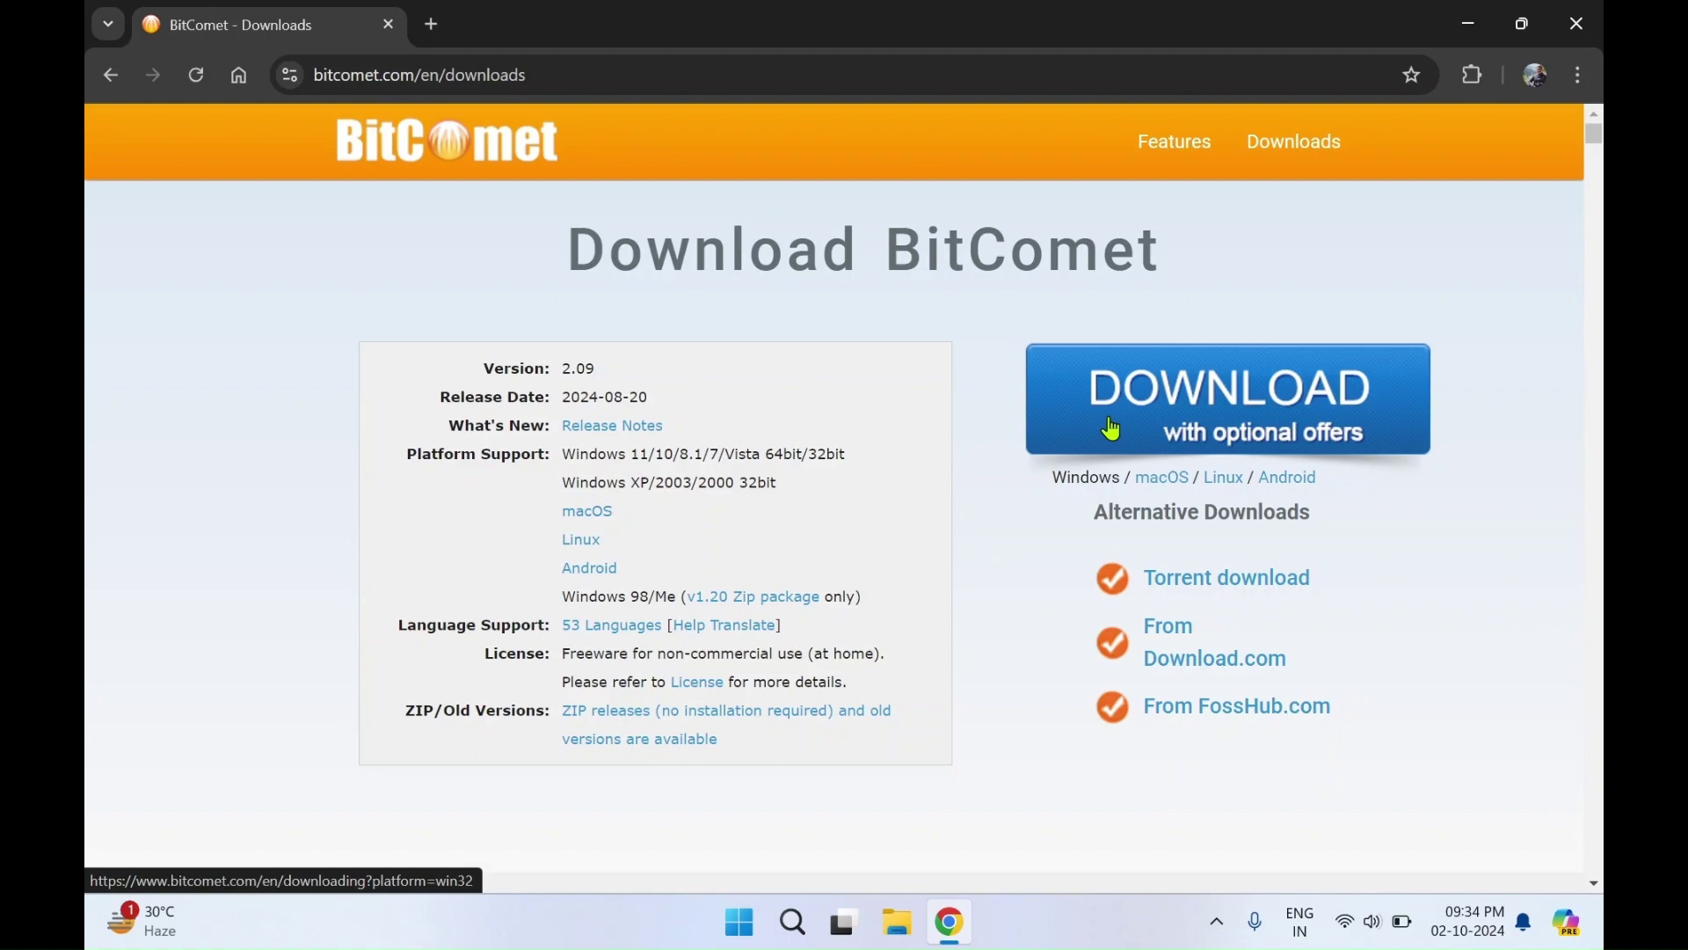
Step: Download the Windows installer bitcomet_setup (1).exe, keeping it despite Chrome's suspicious-file warning
left_click(1113, 429)
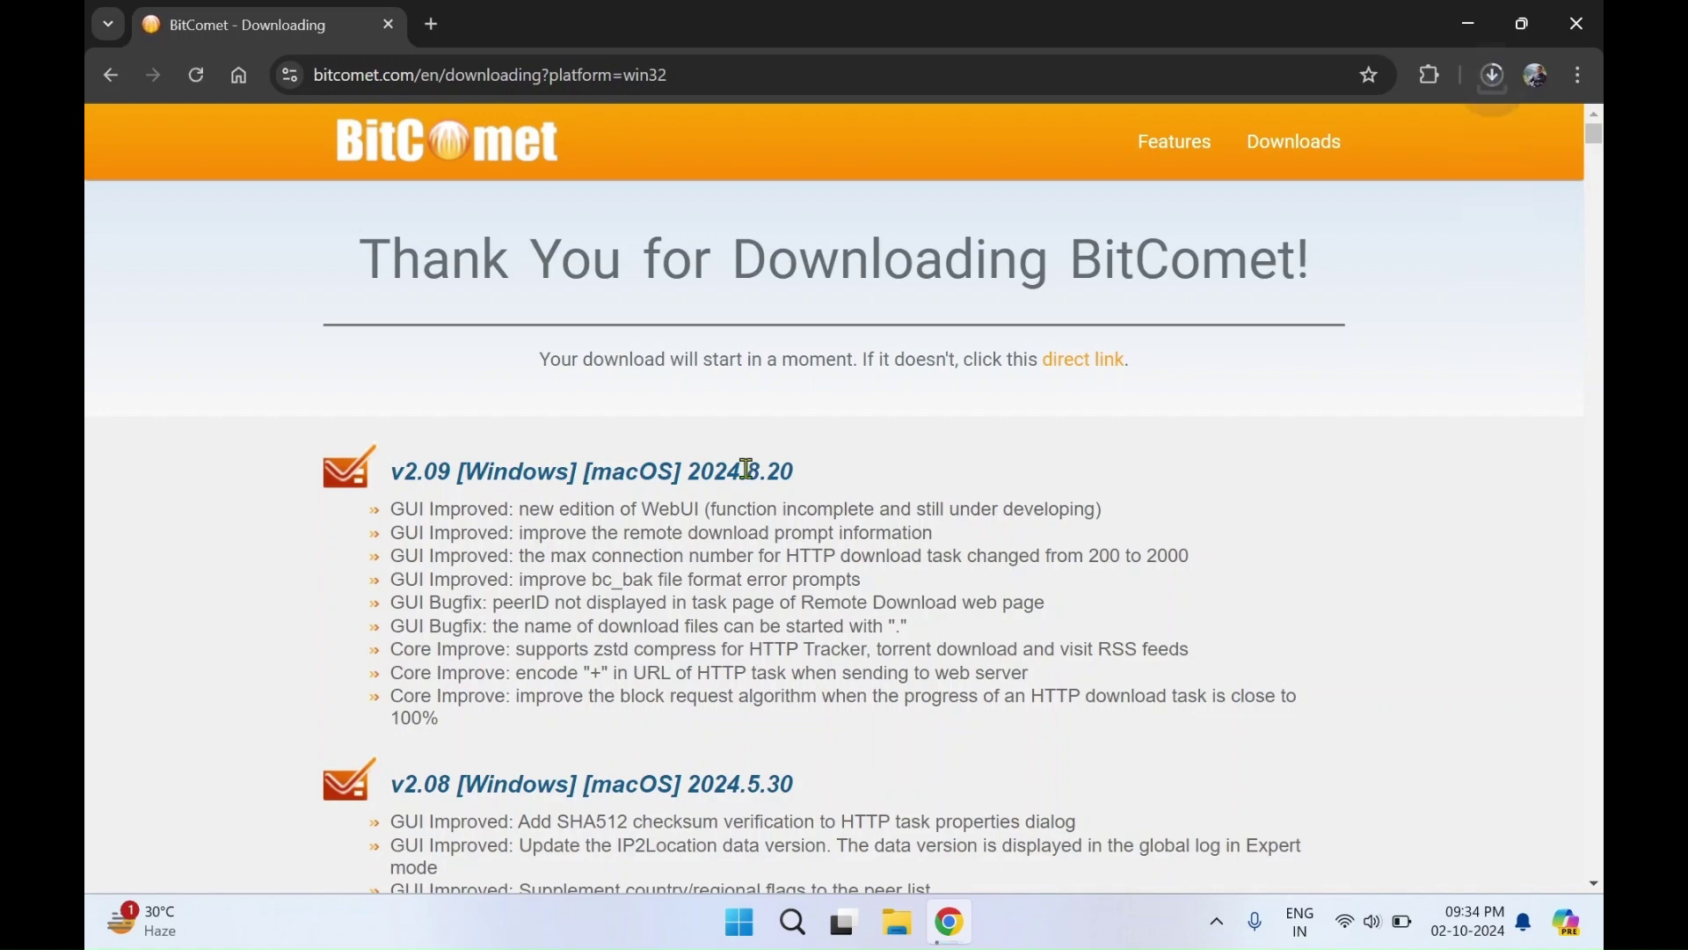
scroll(748, 466, "down", 1)
scroll(747, 469, "up", 1)
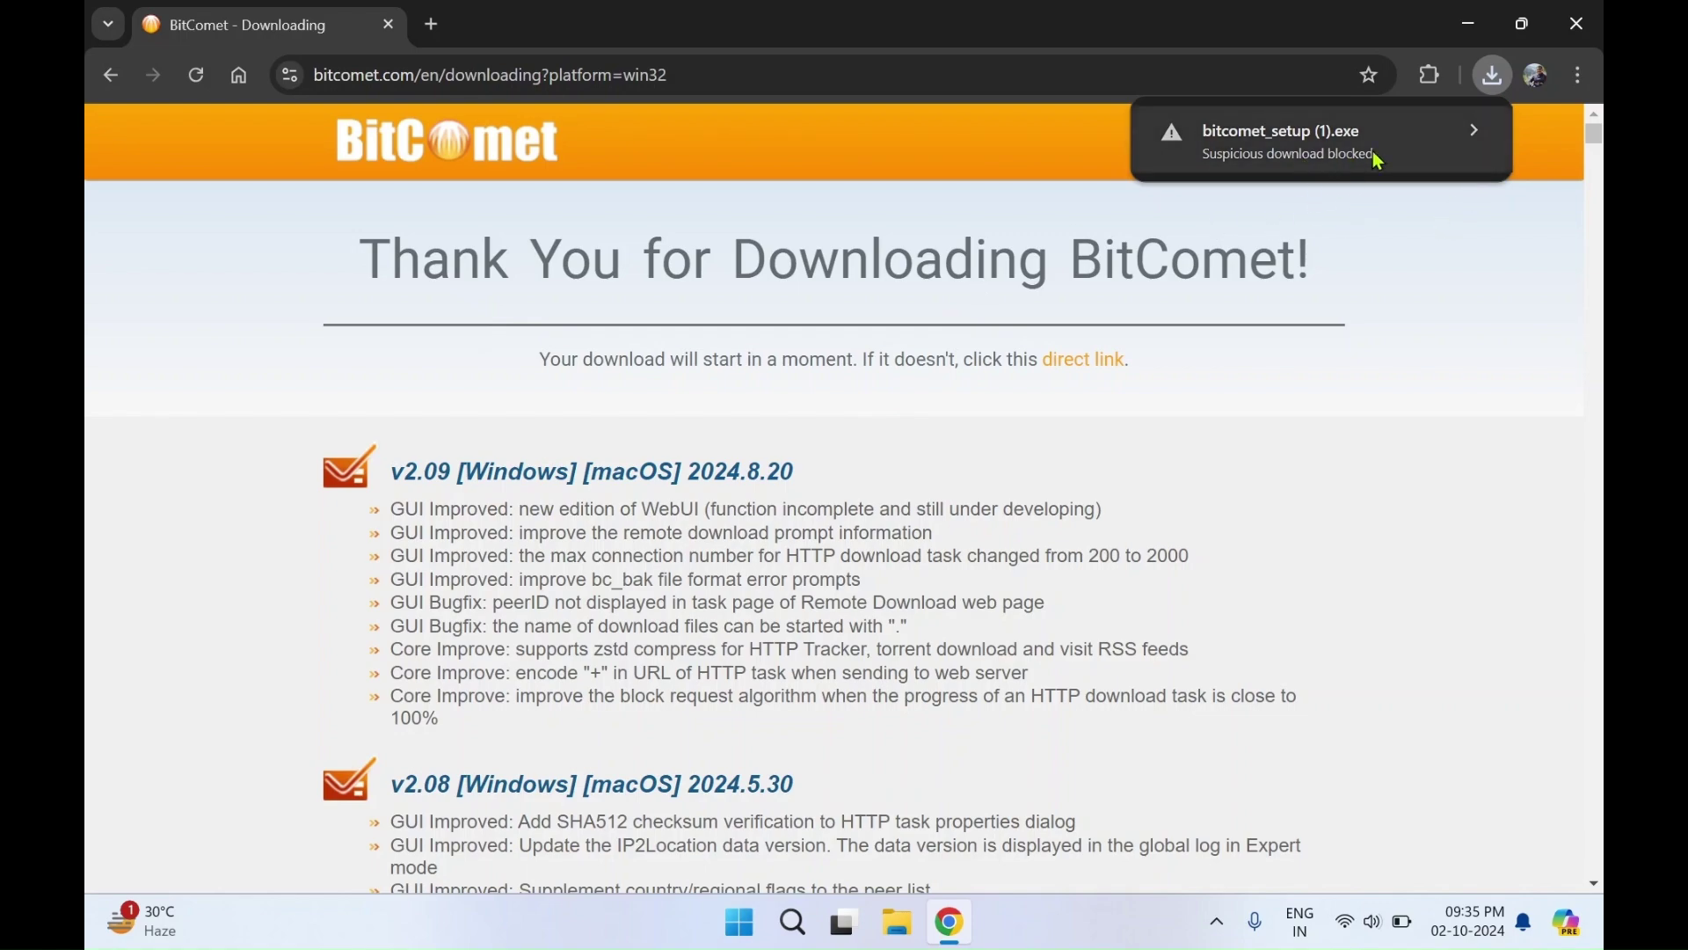
left_click(1477, 135)
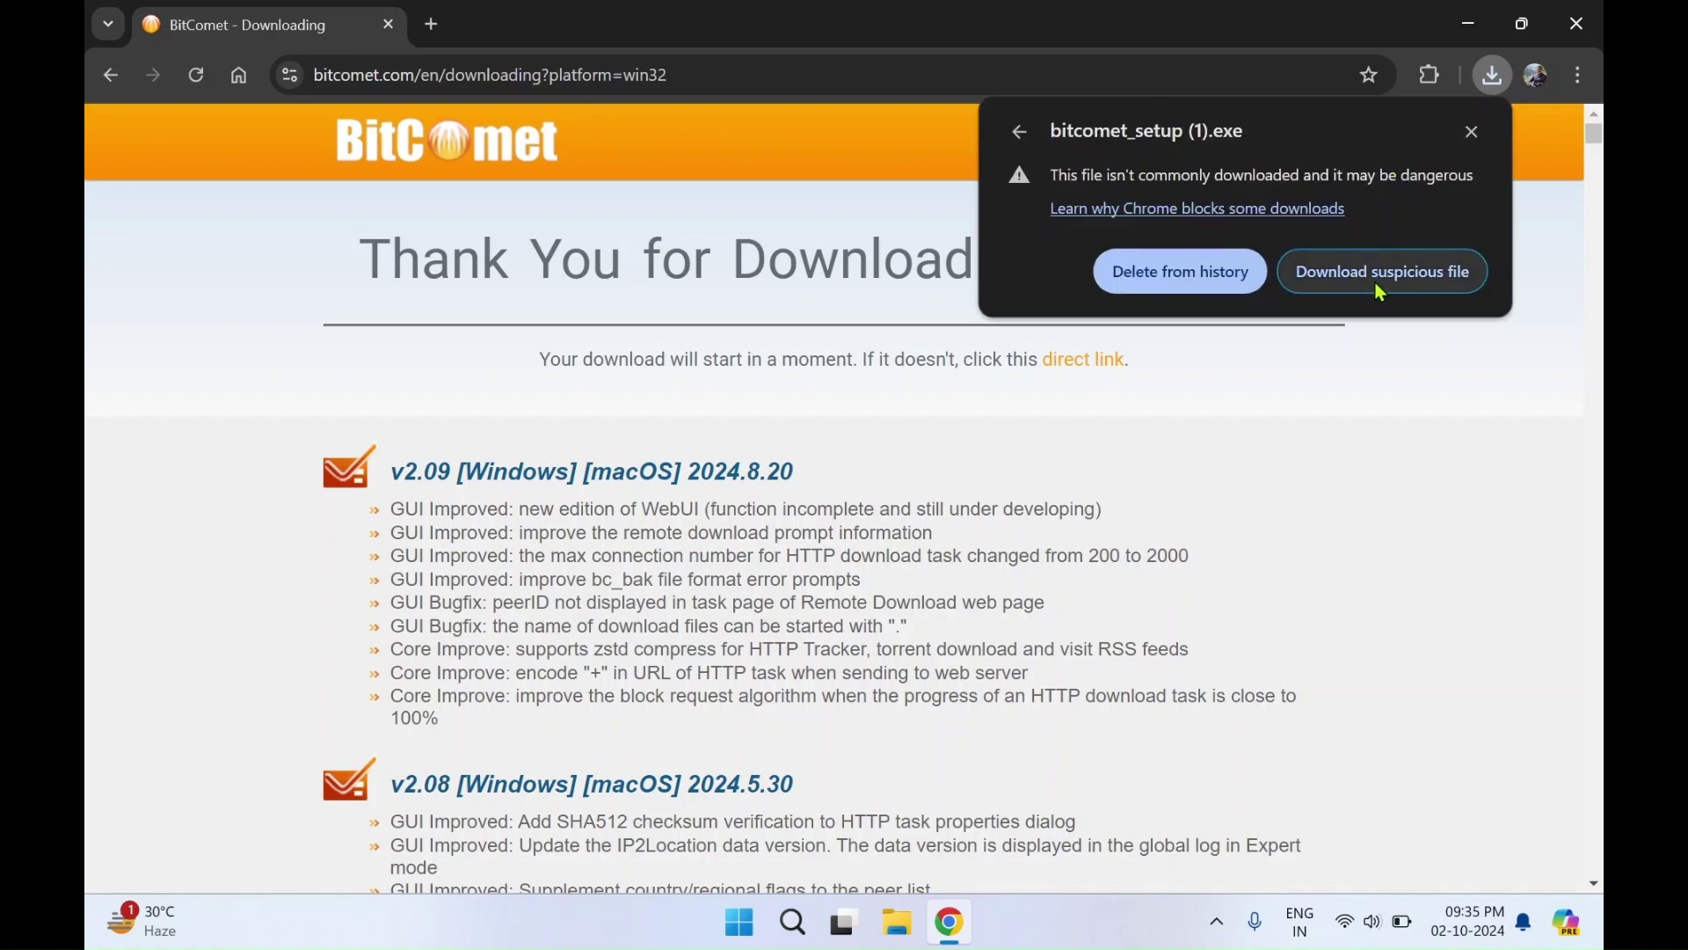
left_click(1407, 280)
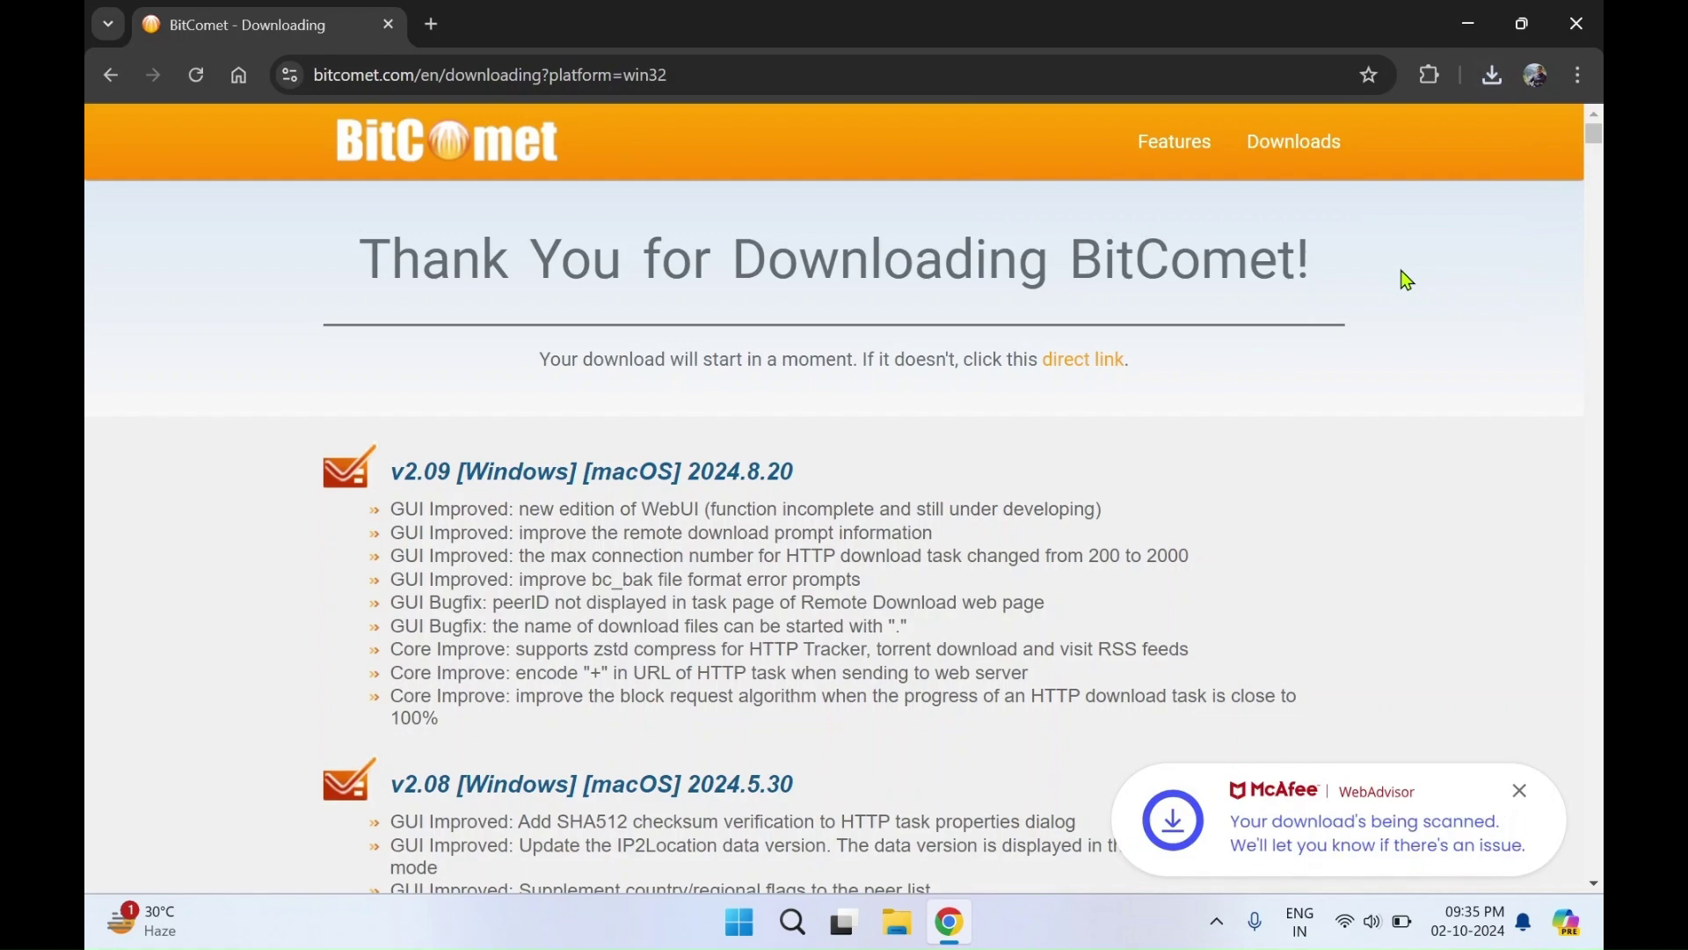
left_click(1499, 78)
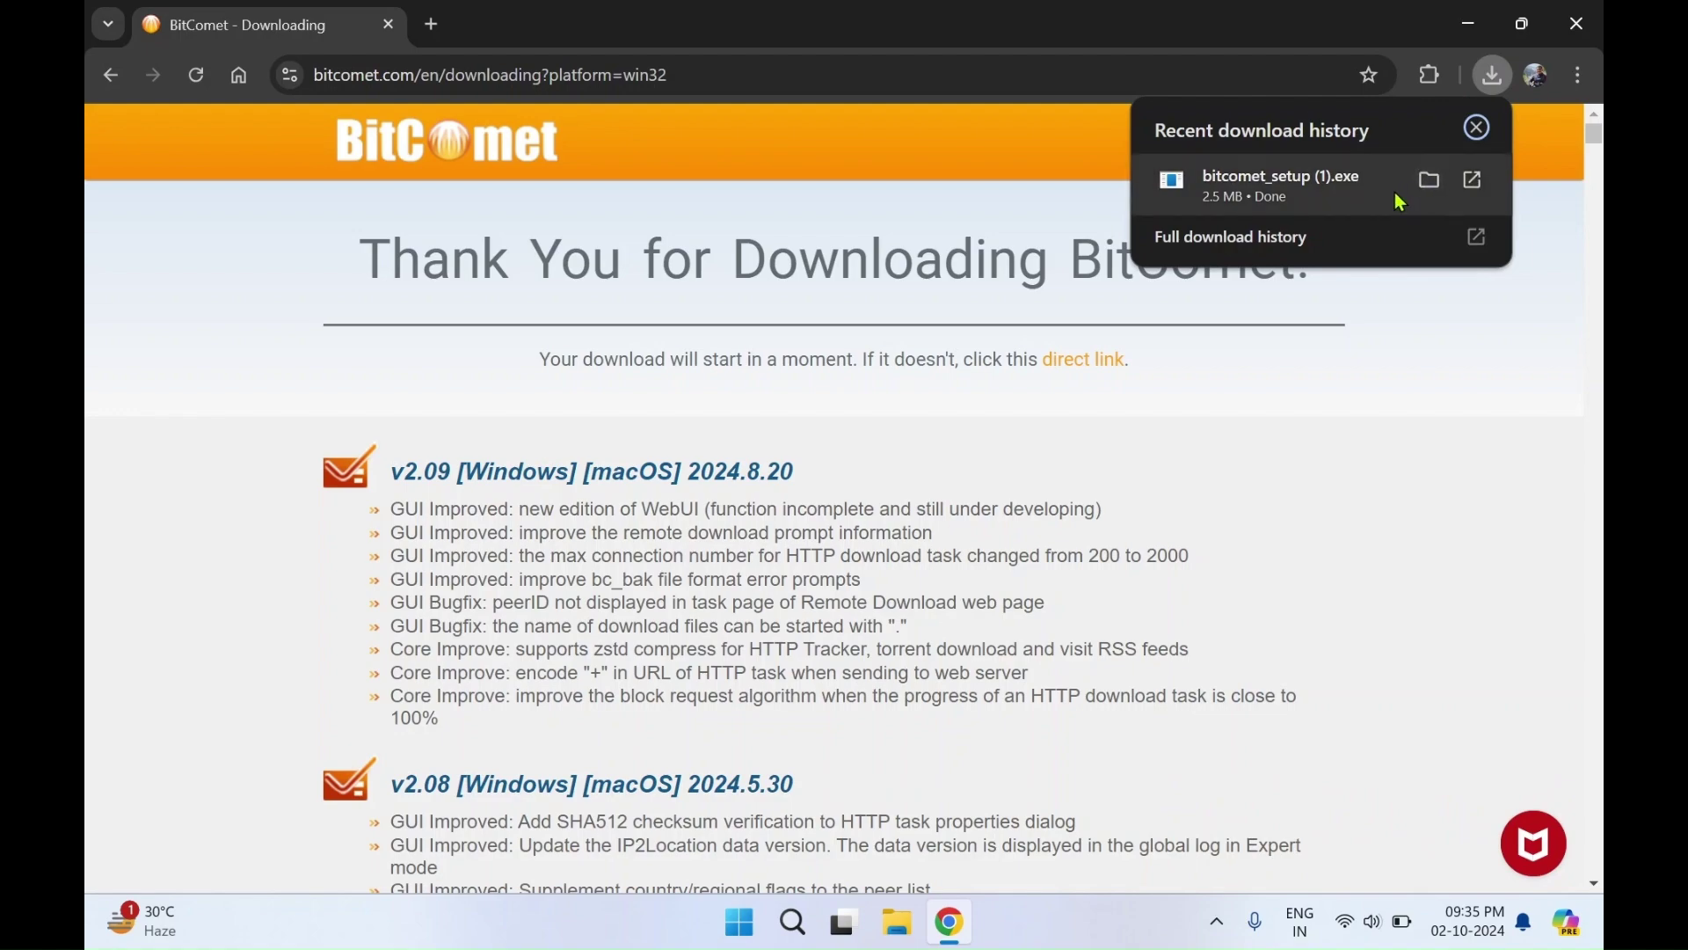
Step: Run bitcomet_setup (1).exe from Chrome's download panel, then return to the downloads page
left_click(1477, 183)
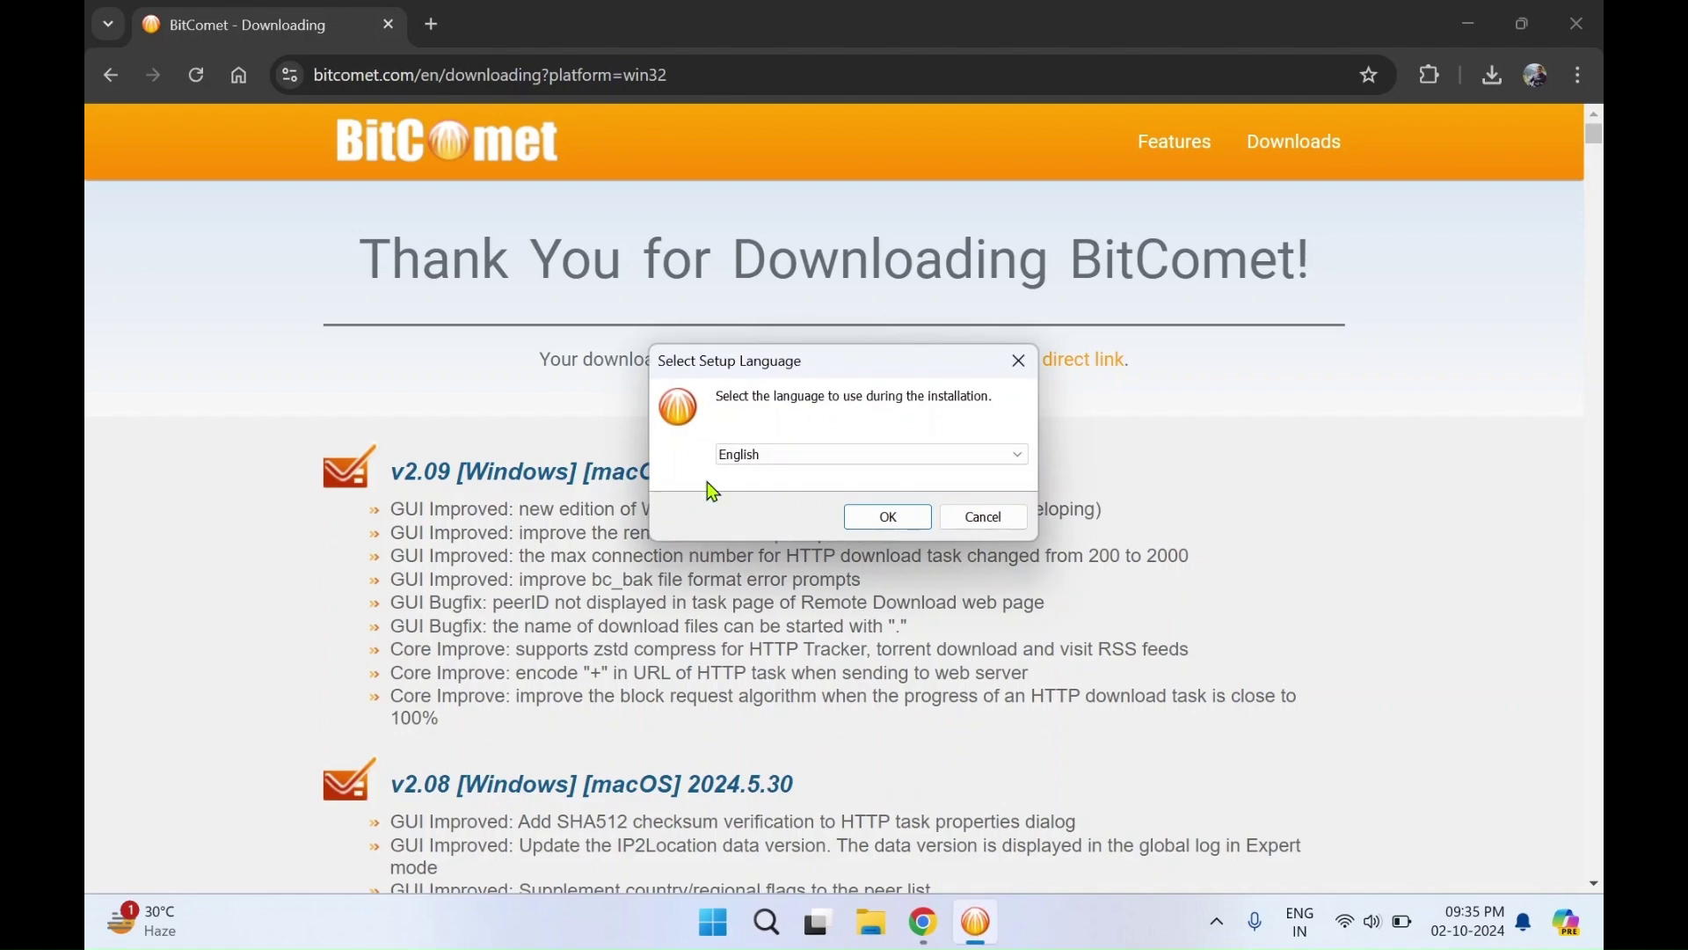
left_click(111, 75)
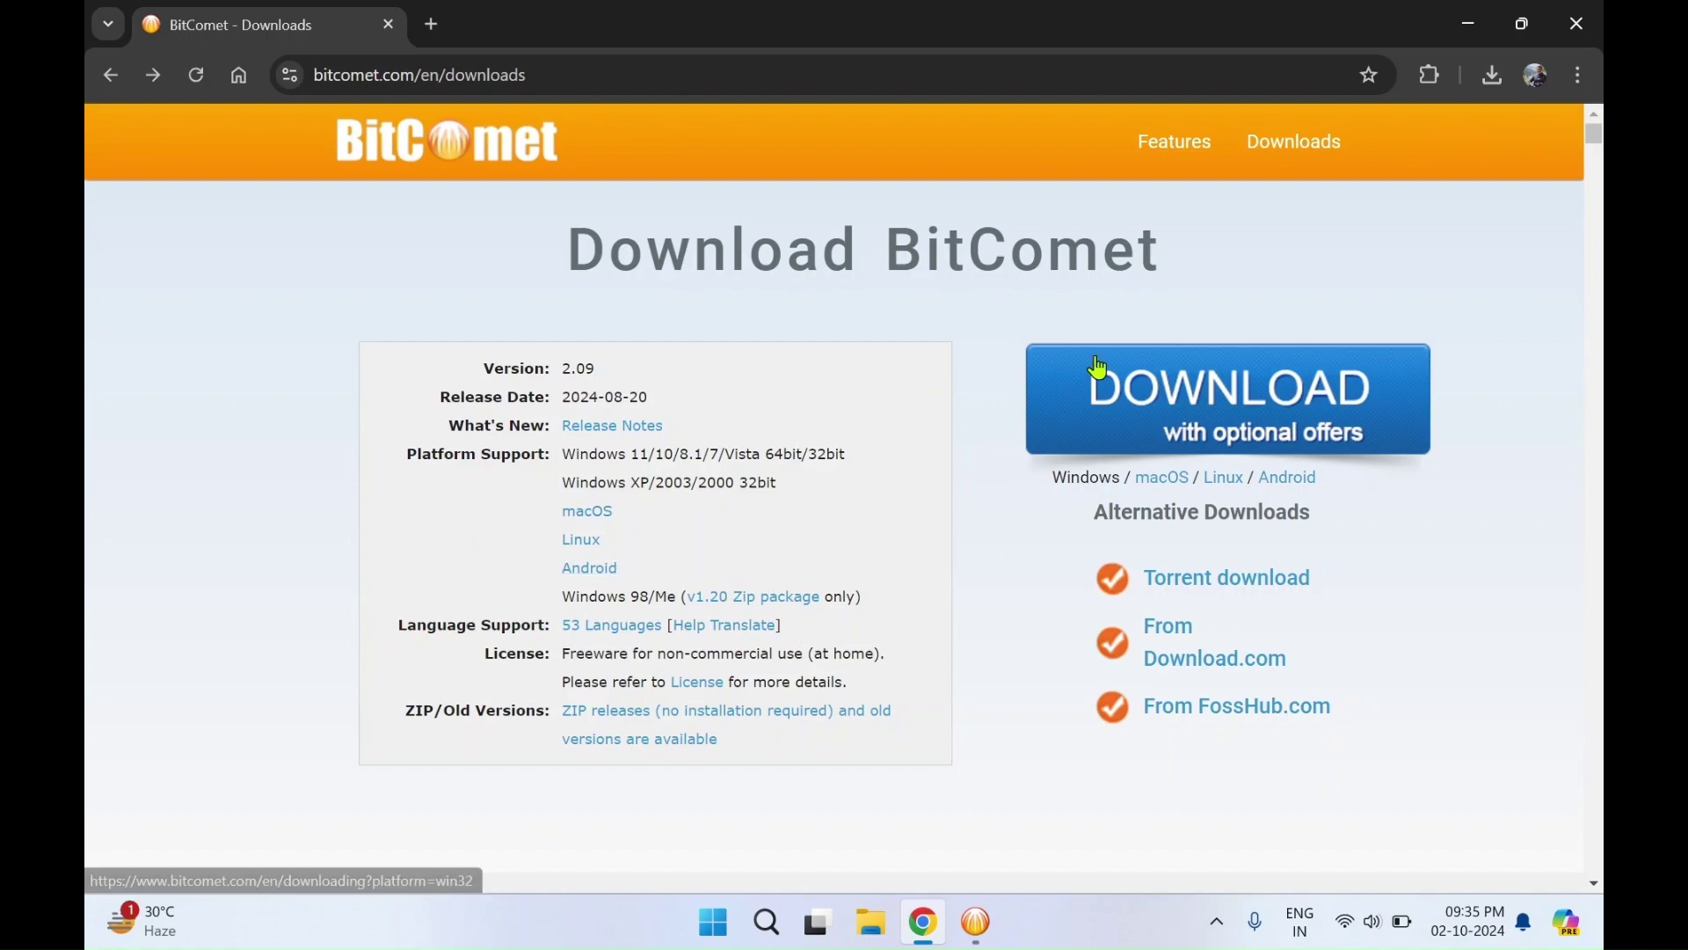
Step: Close Chrome and confirm English in the Select Setup Language dialog
left_click(1576, 24)
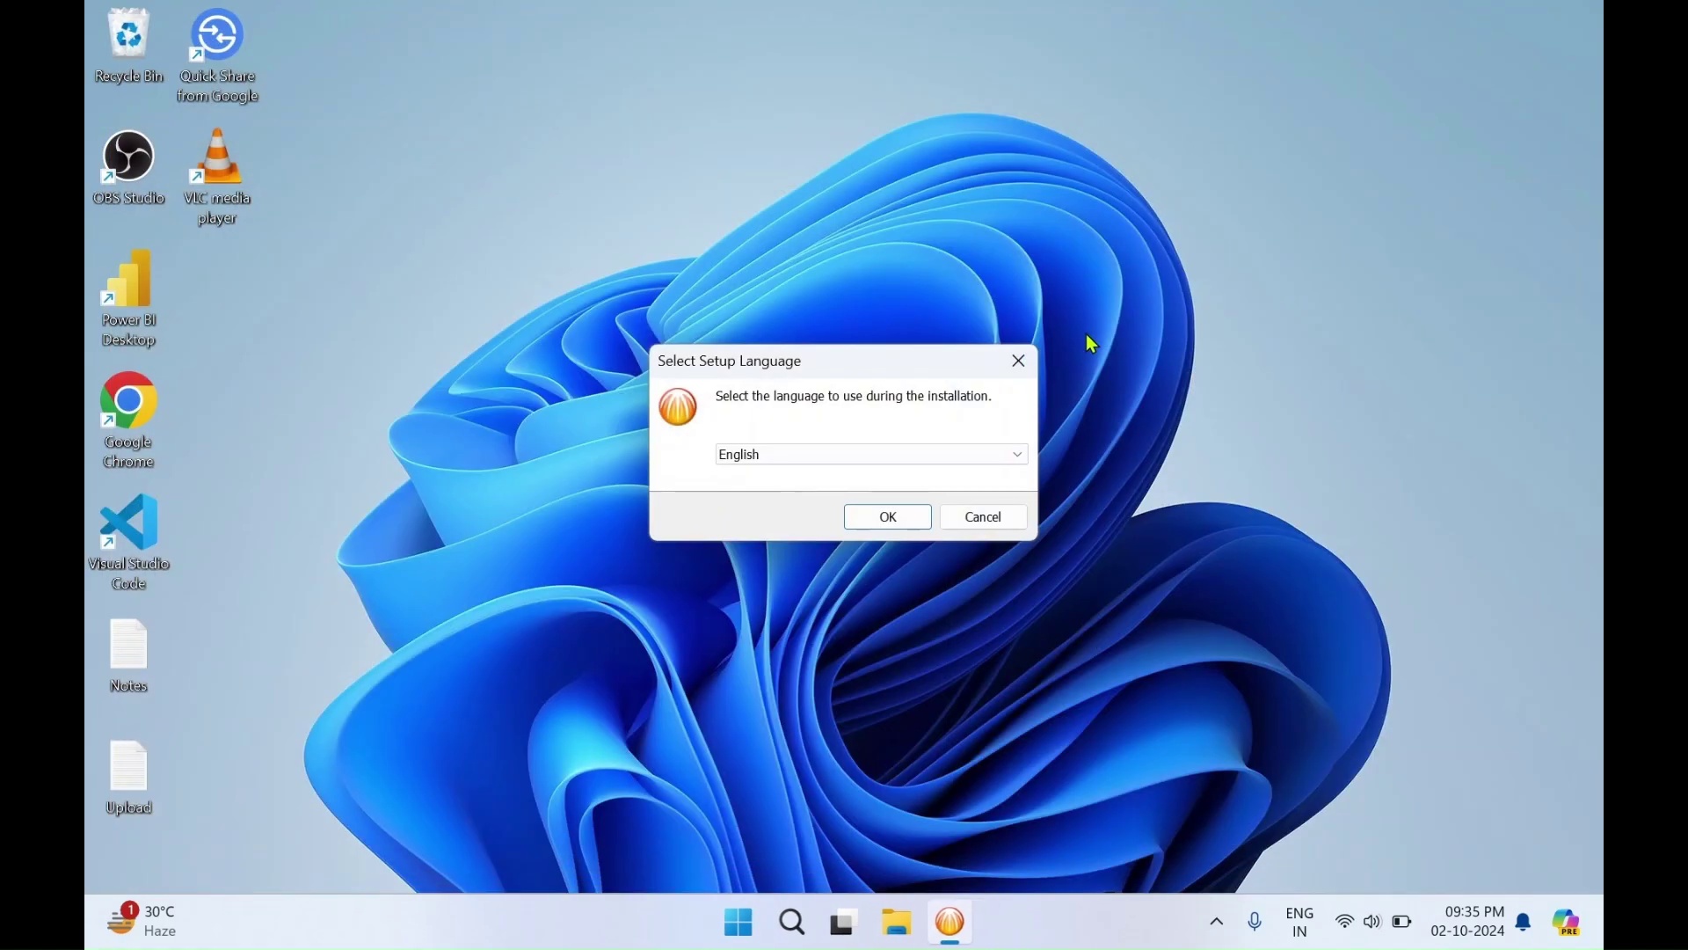
left_click_drag(847, 371, 827, 366)
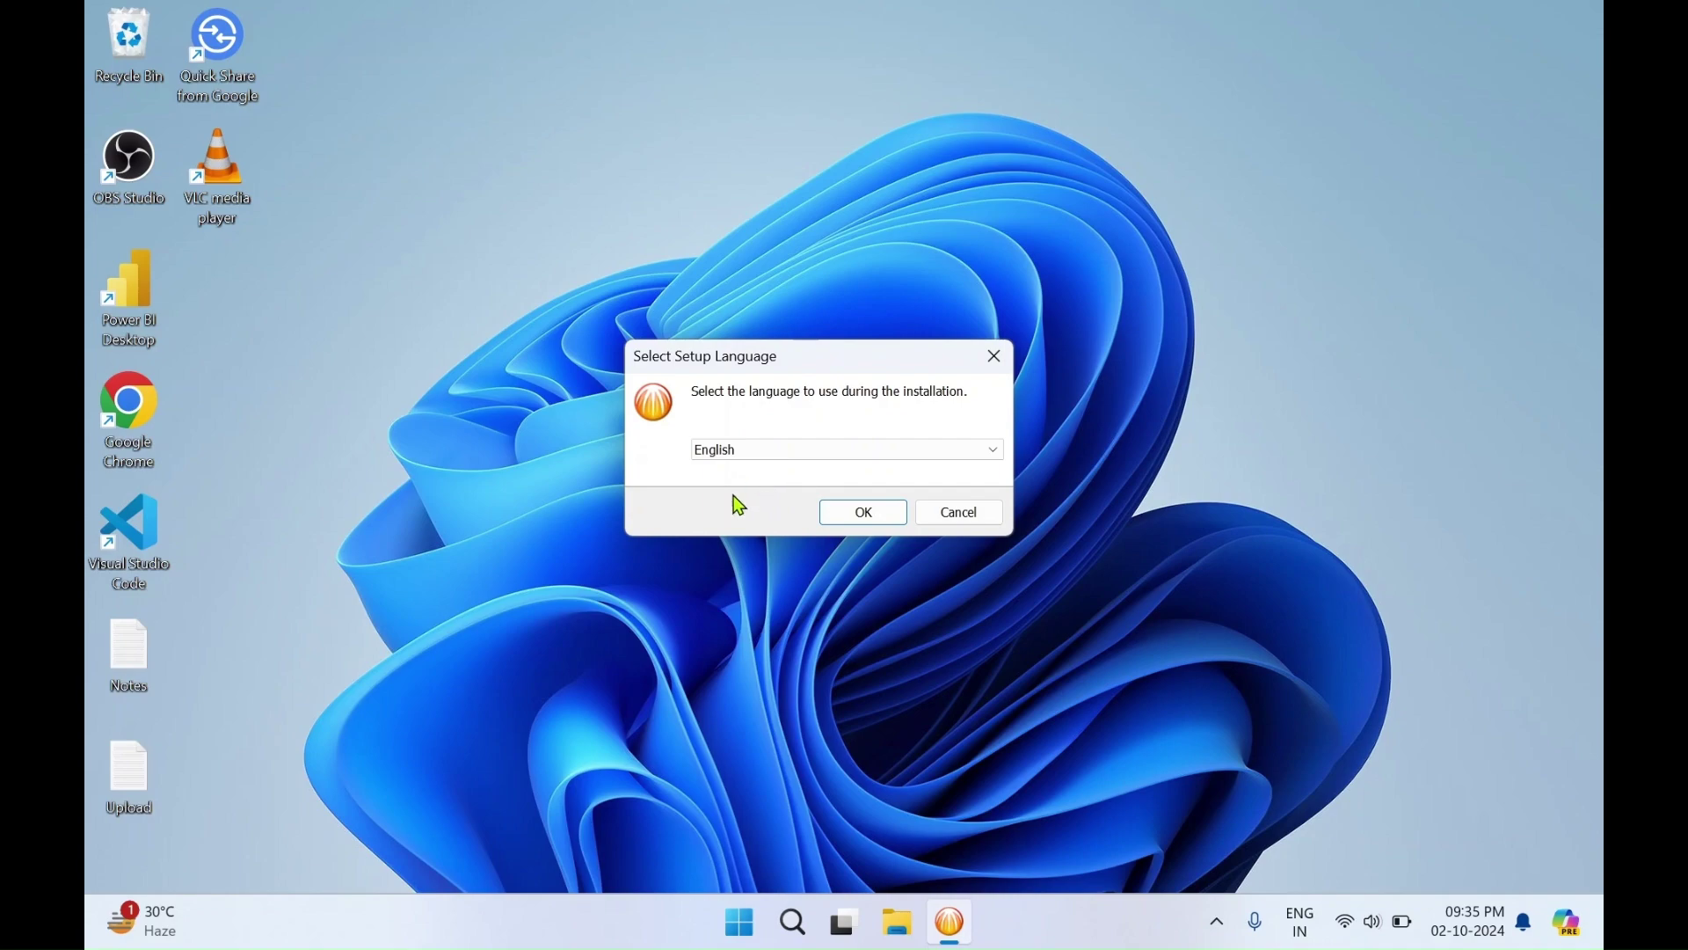
left_click(854, 519)
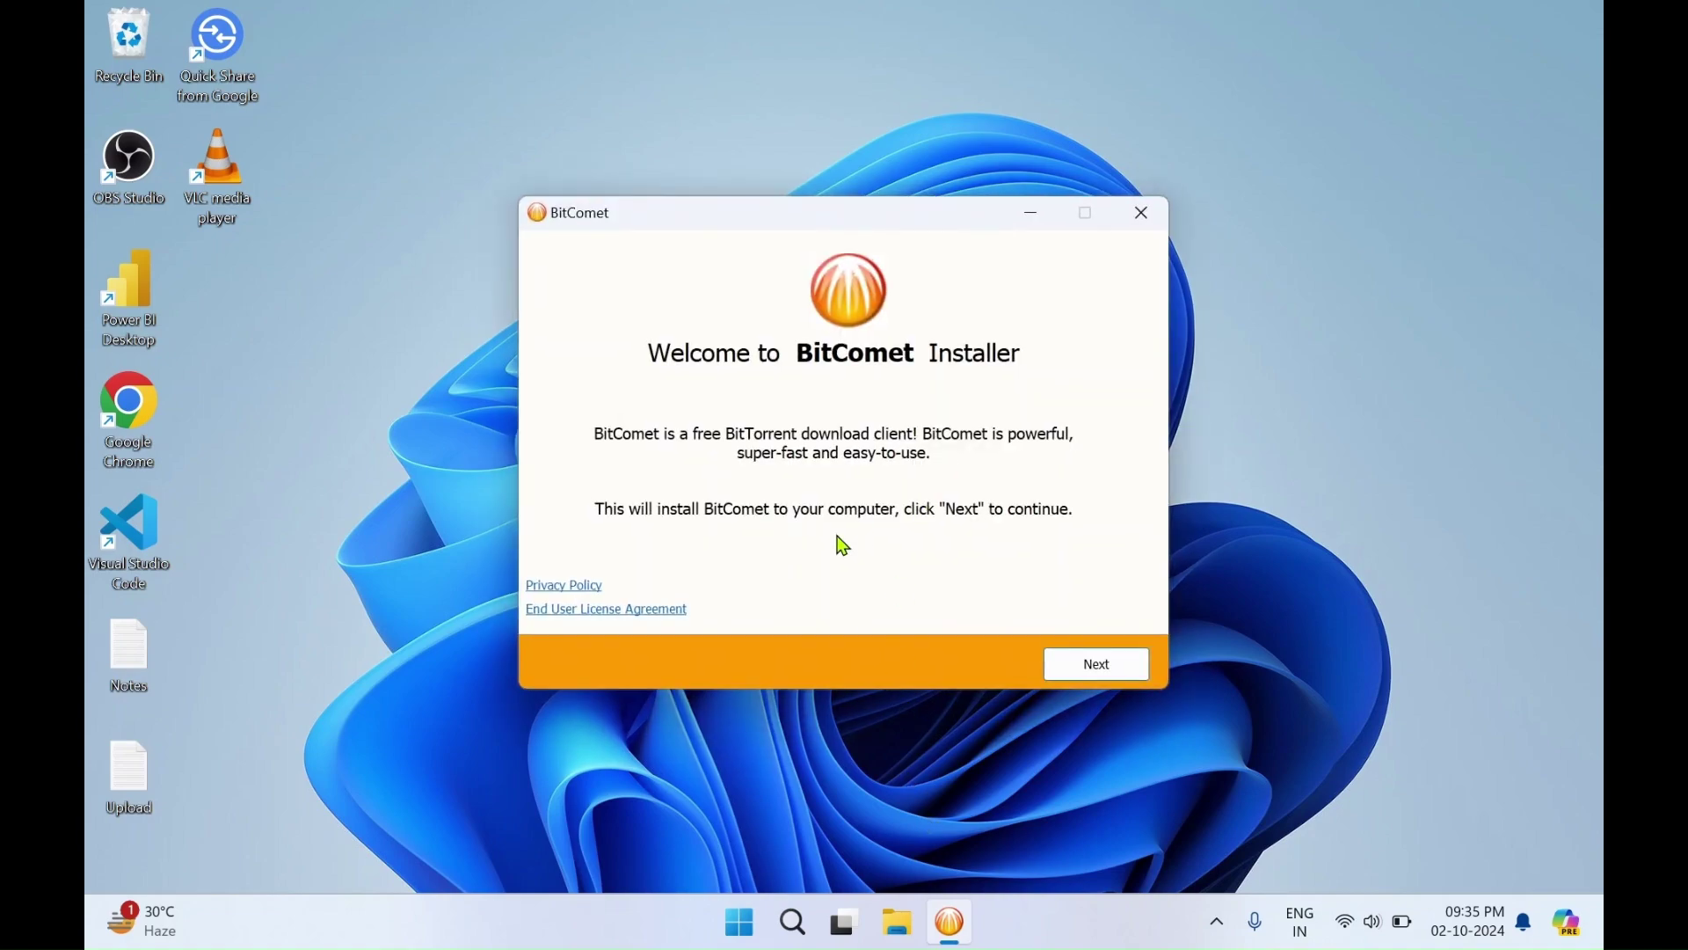
Step: Install BitComet, declining the Opera browser and Avast antivirus offers, then finish the installer
left_click(1102, 663)
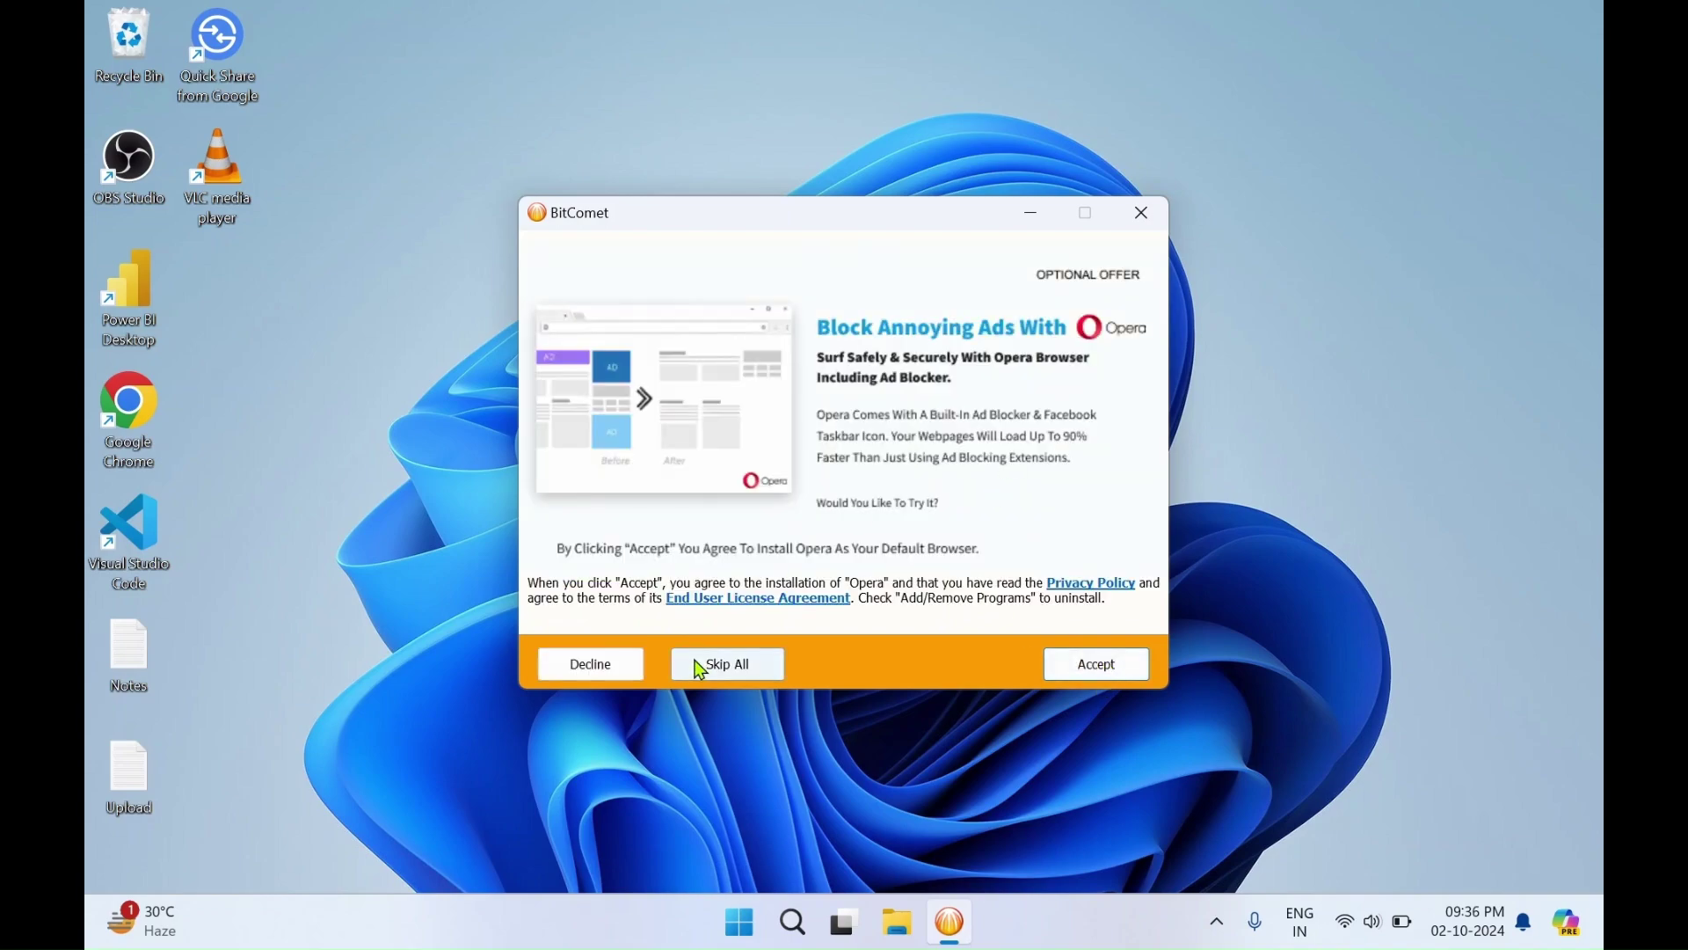
left_click(605, 671)
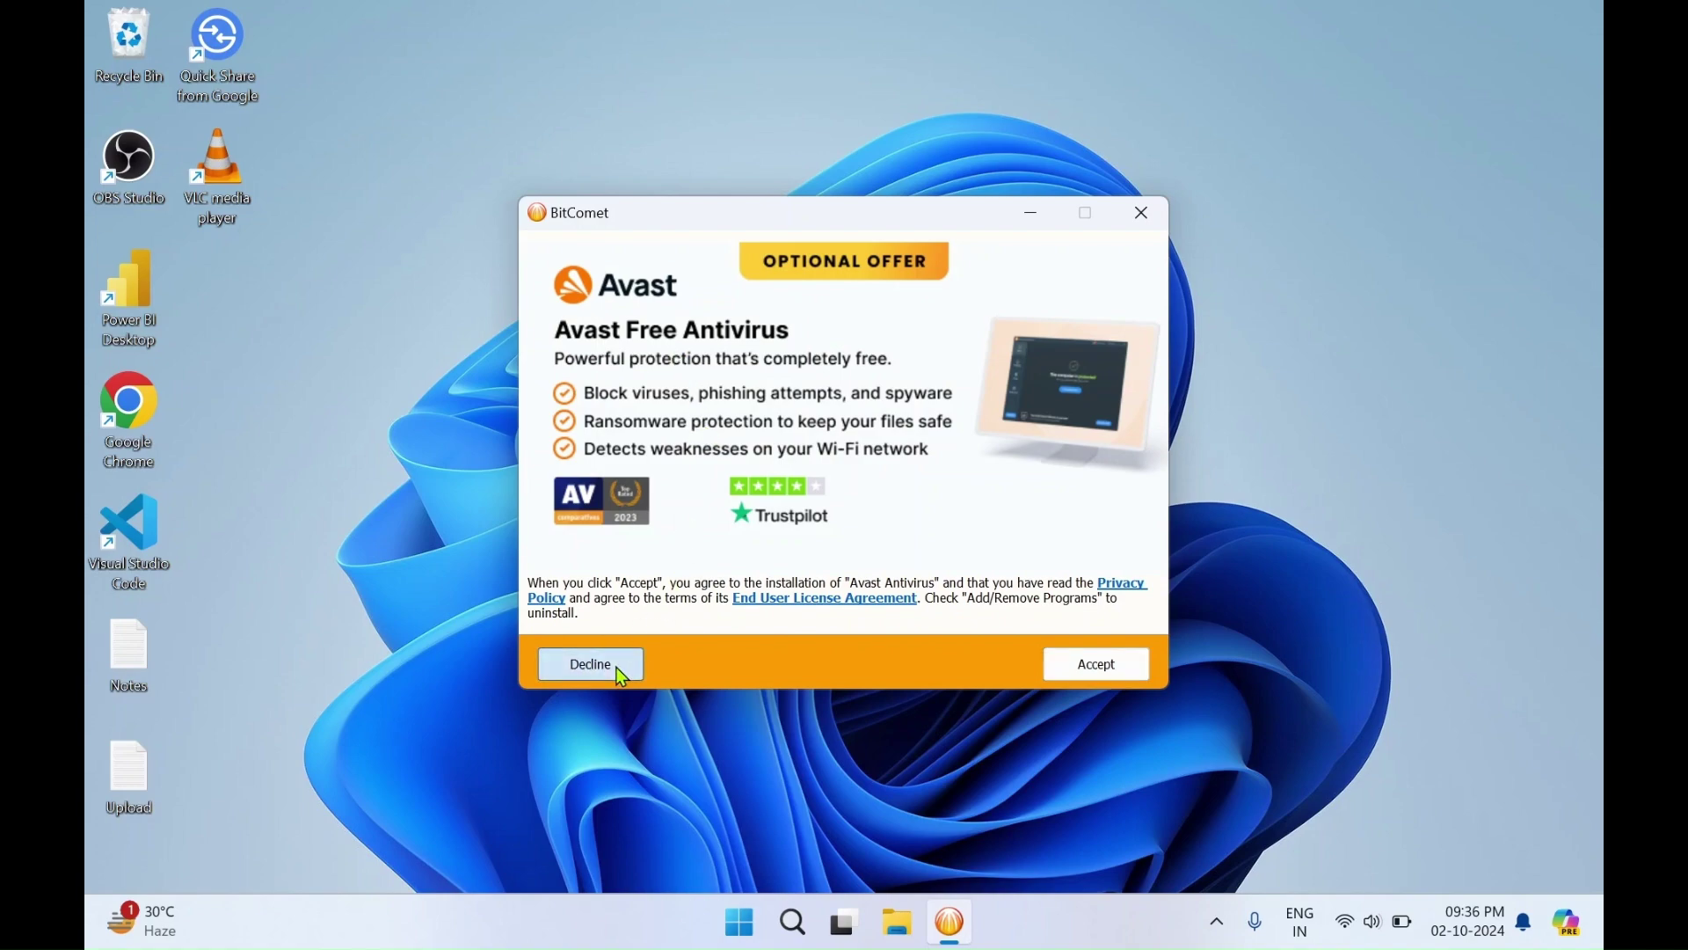
left_click(620, 671)
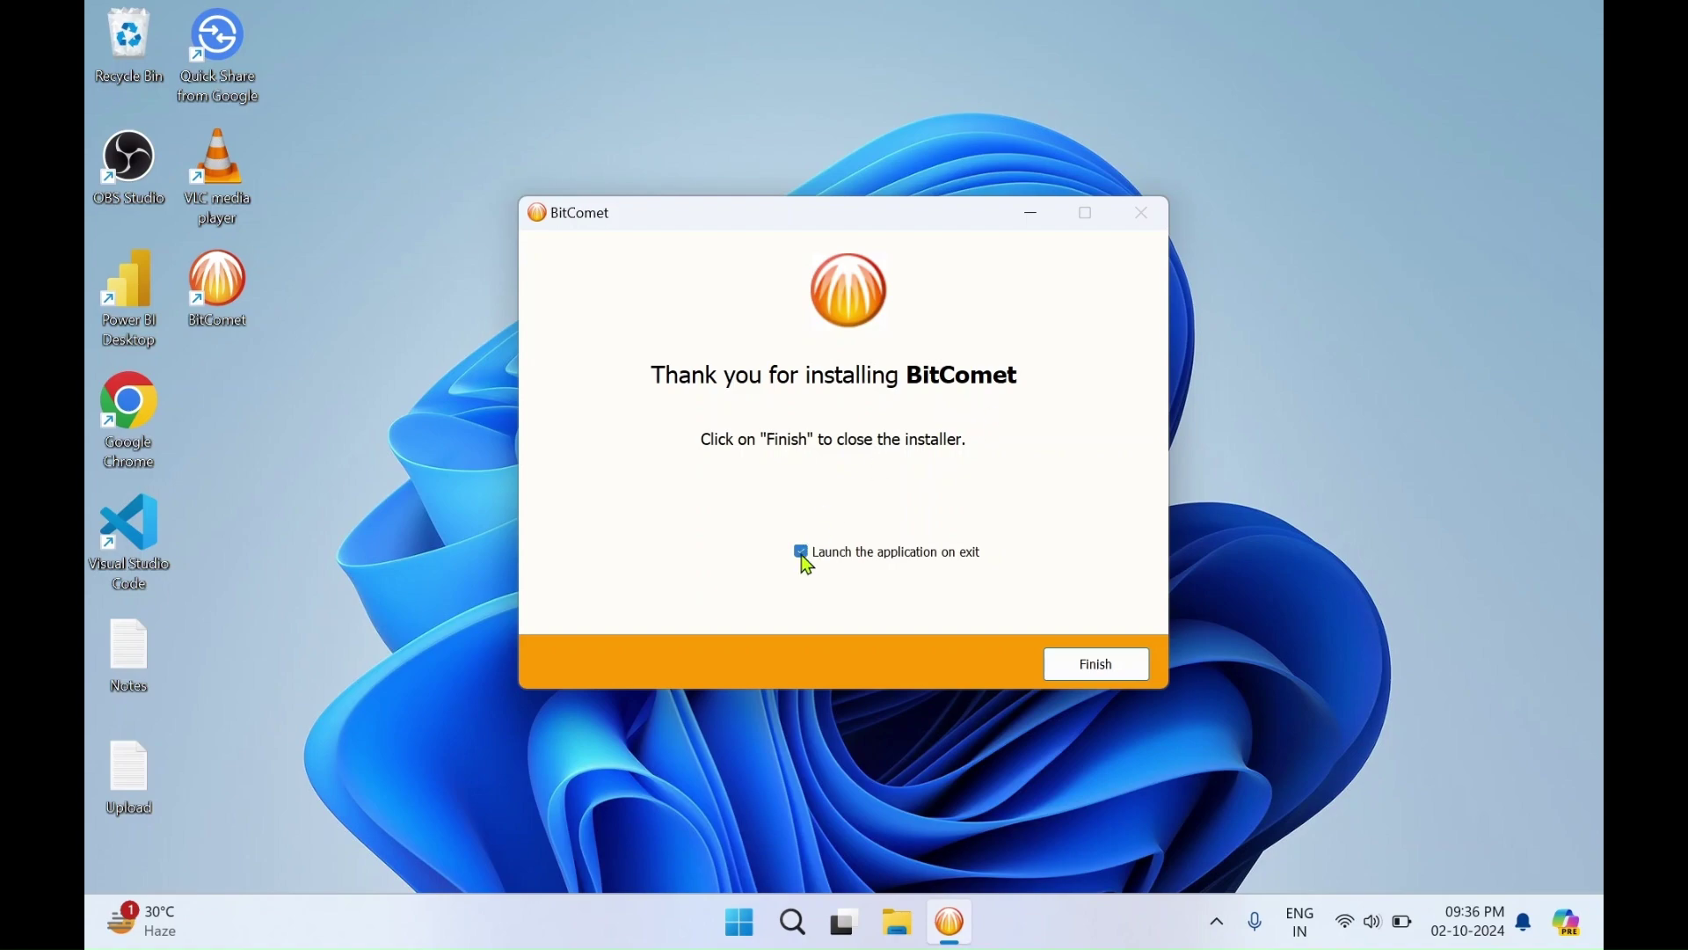
left_click(1084, 668)
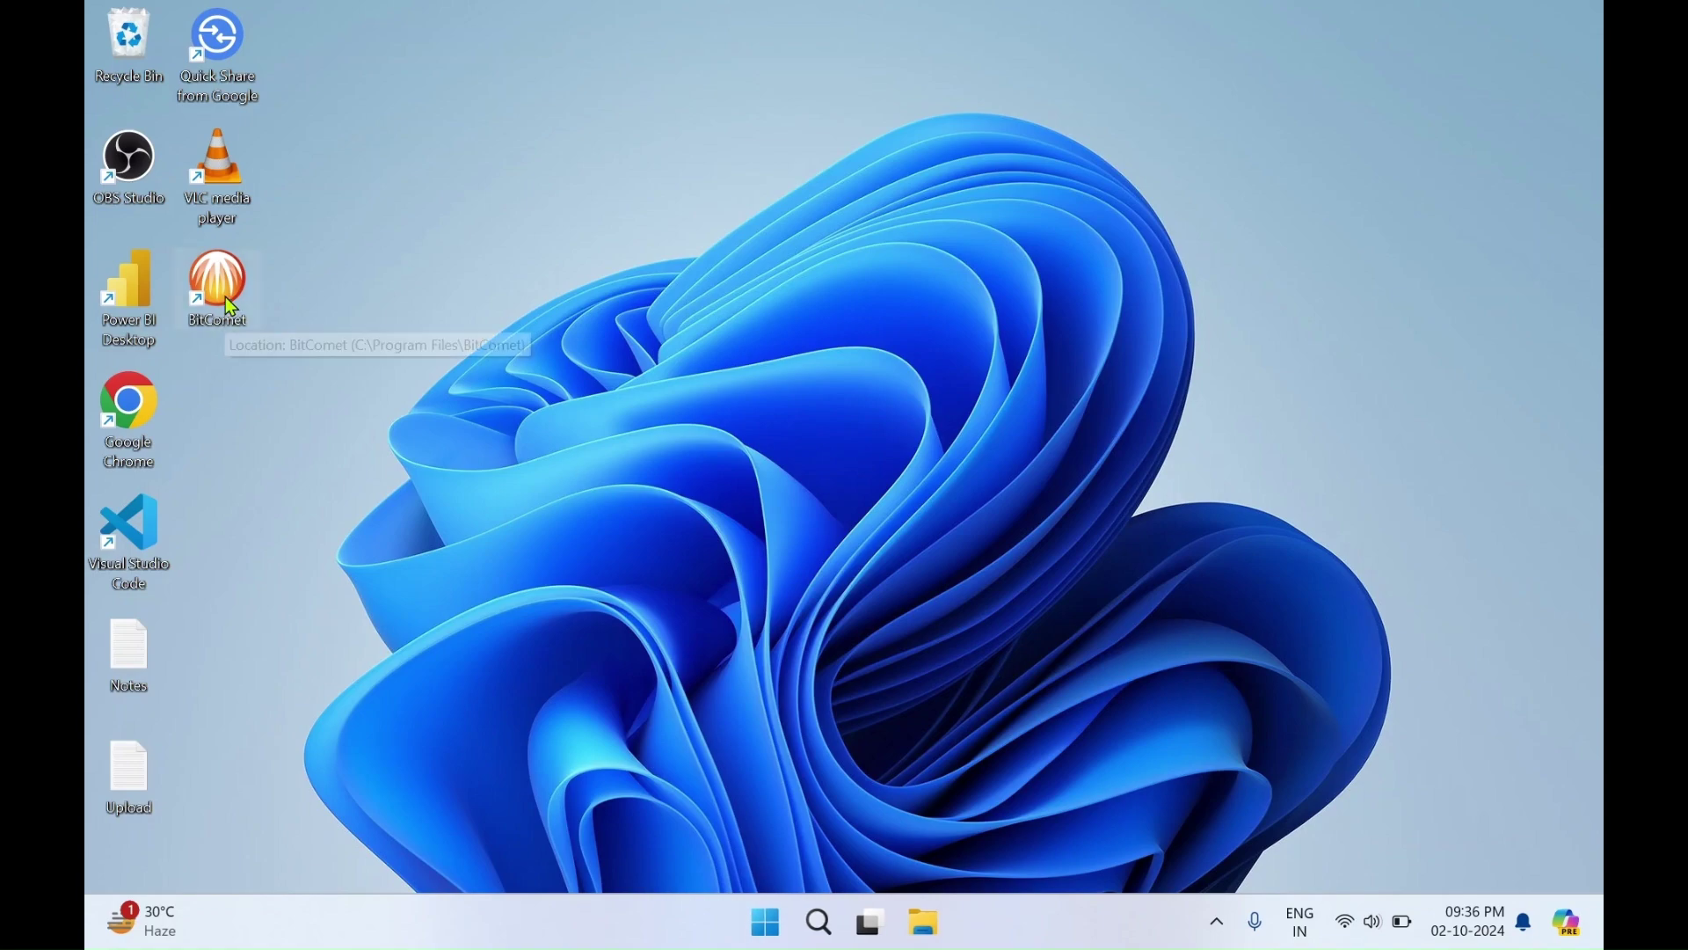
Step: Search 'bitcomet' in the Start menu and launch the BitComet app
left_click(767, 923)
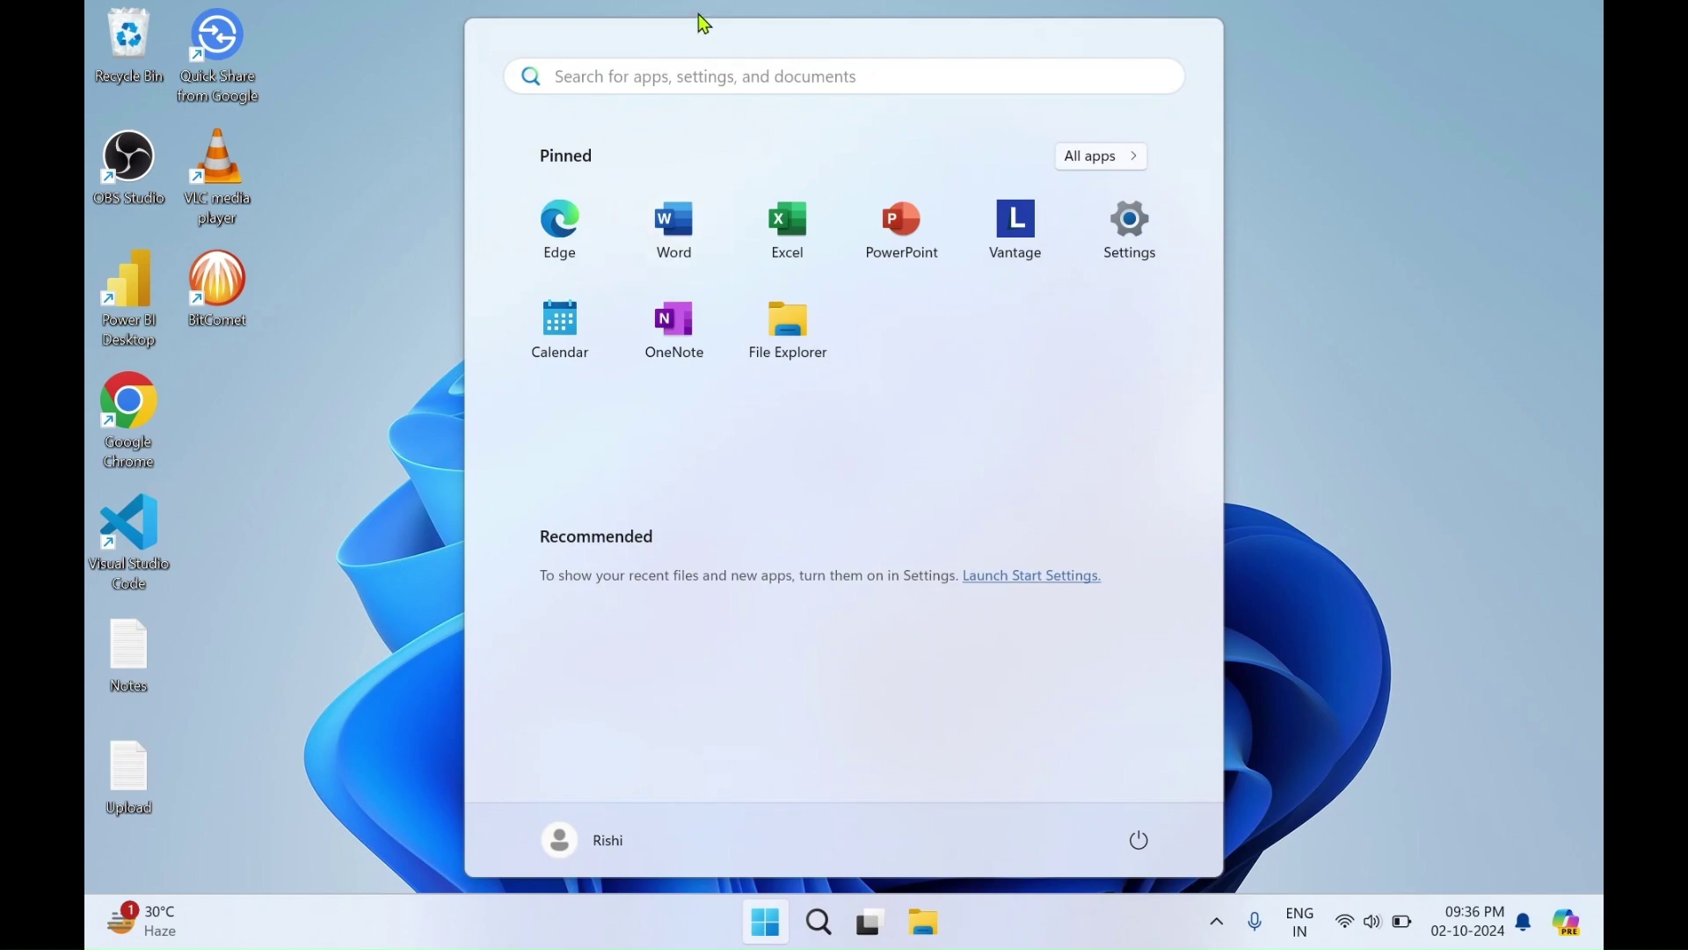
left_click(682, 67)
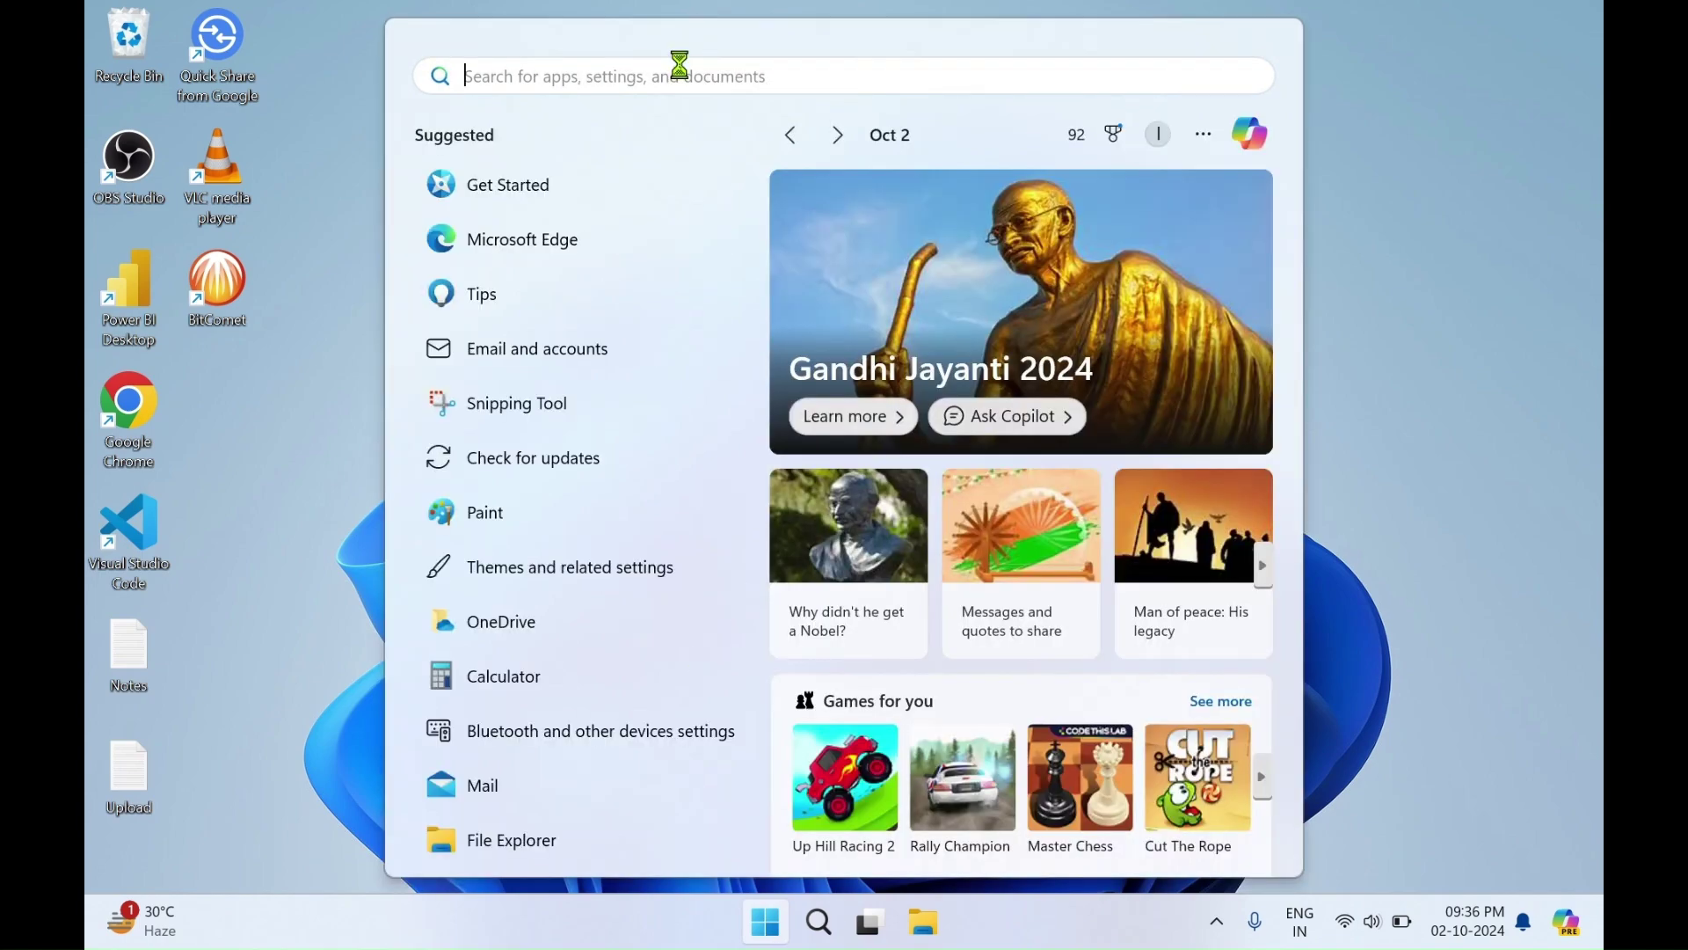
type("bitc")
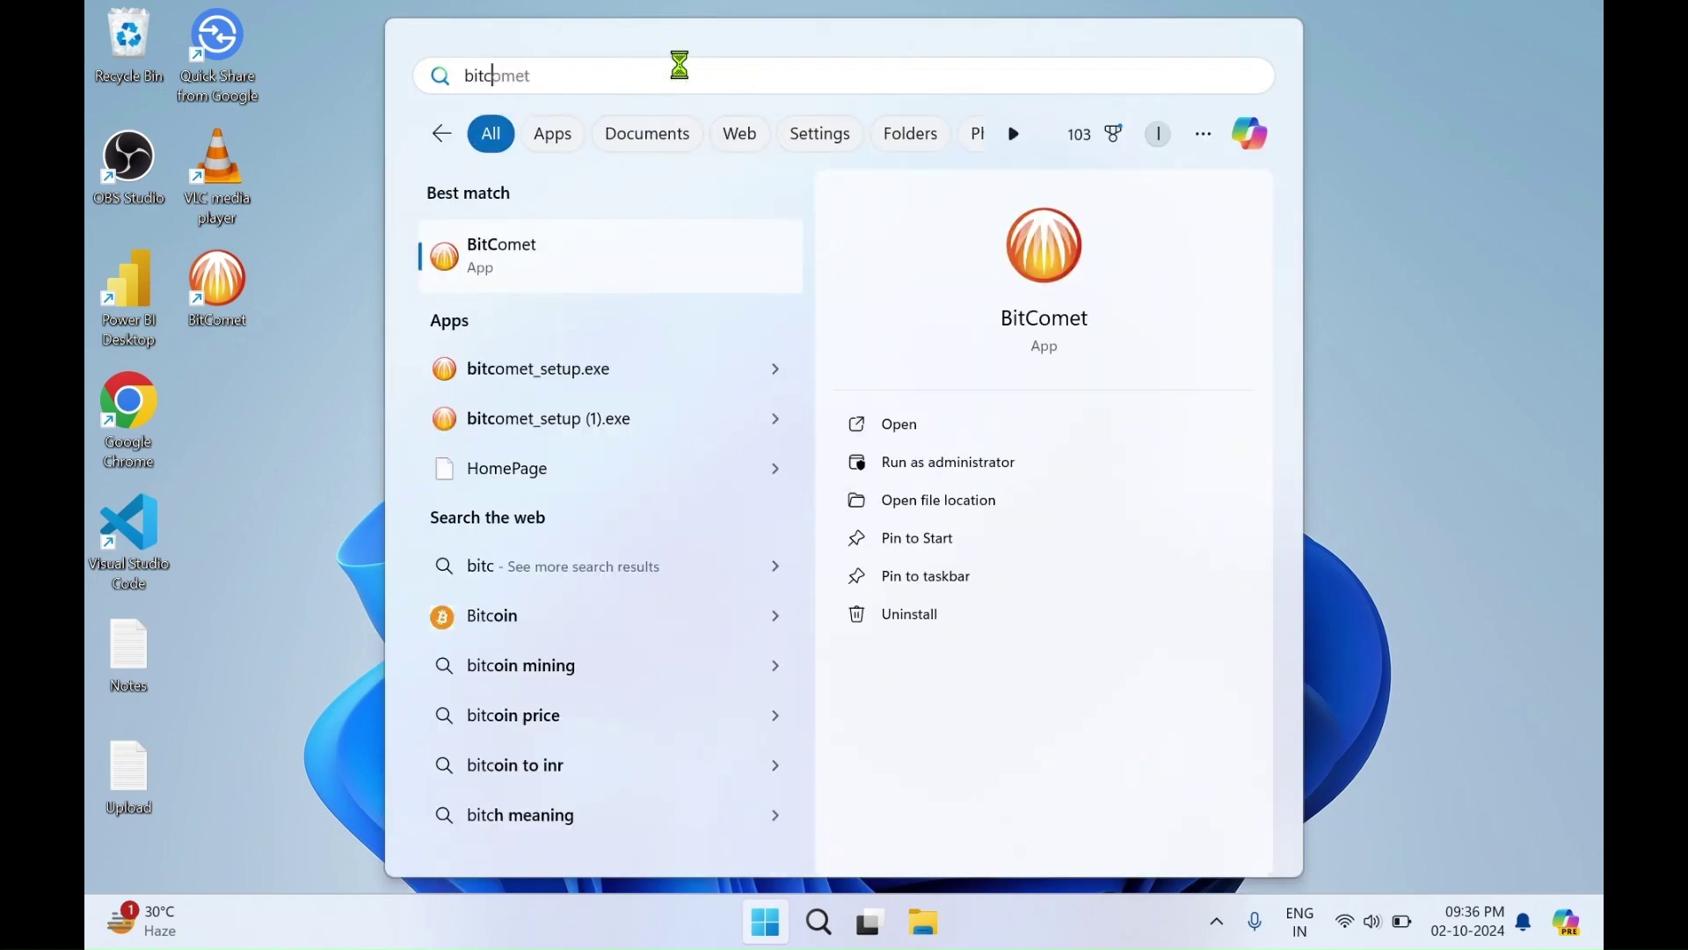
type("om")
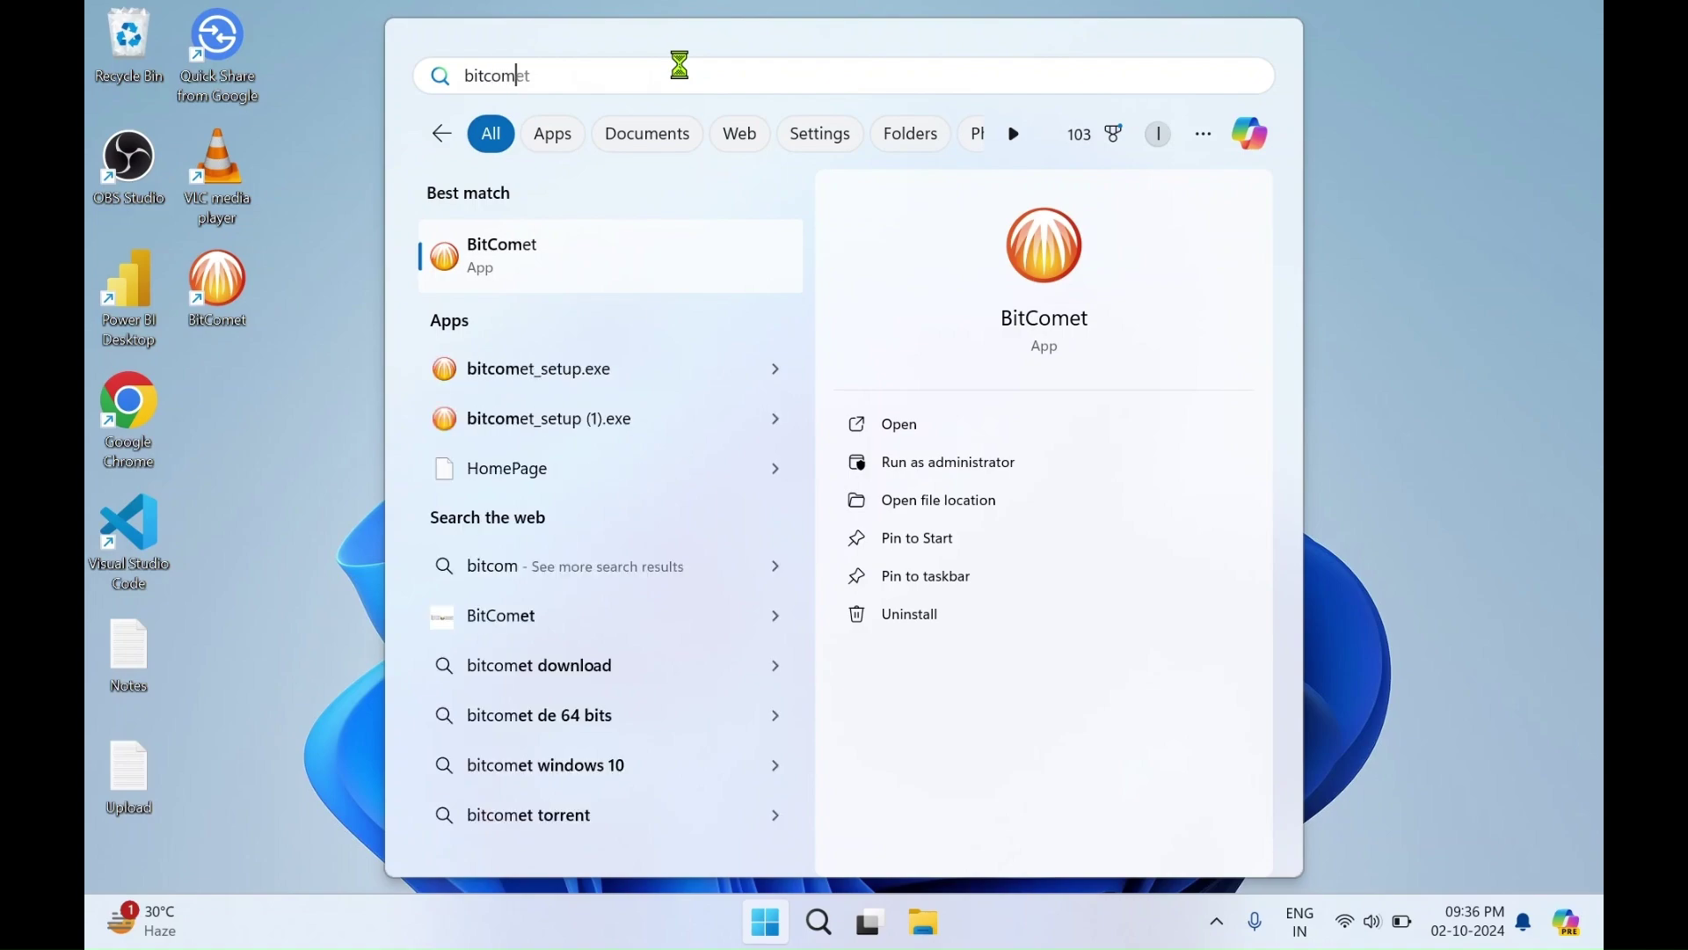
type("et")
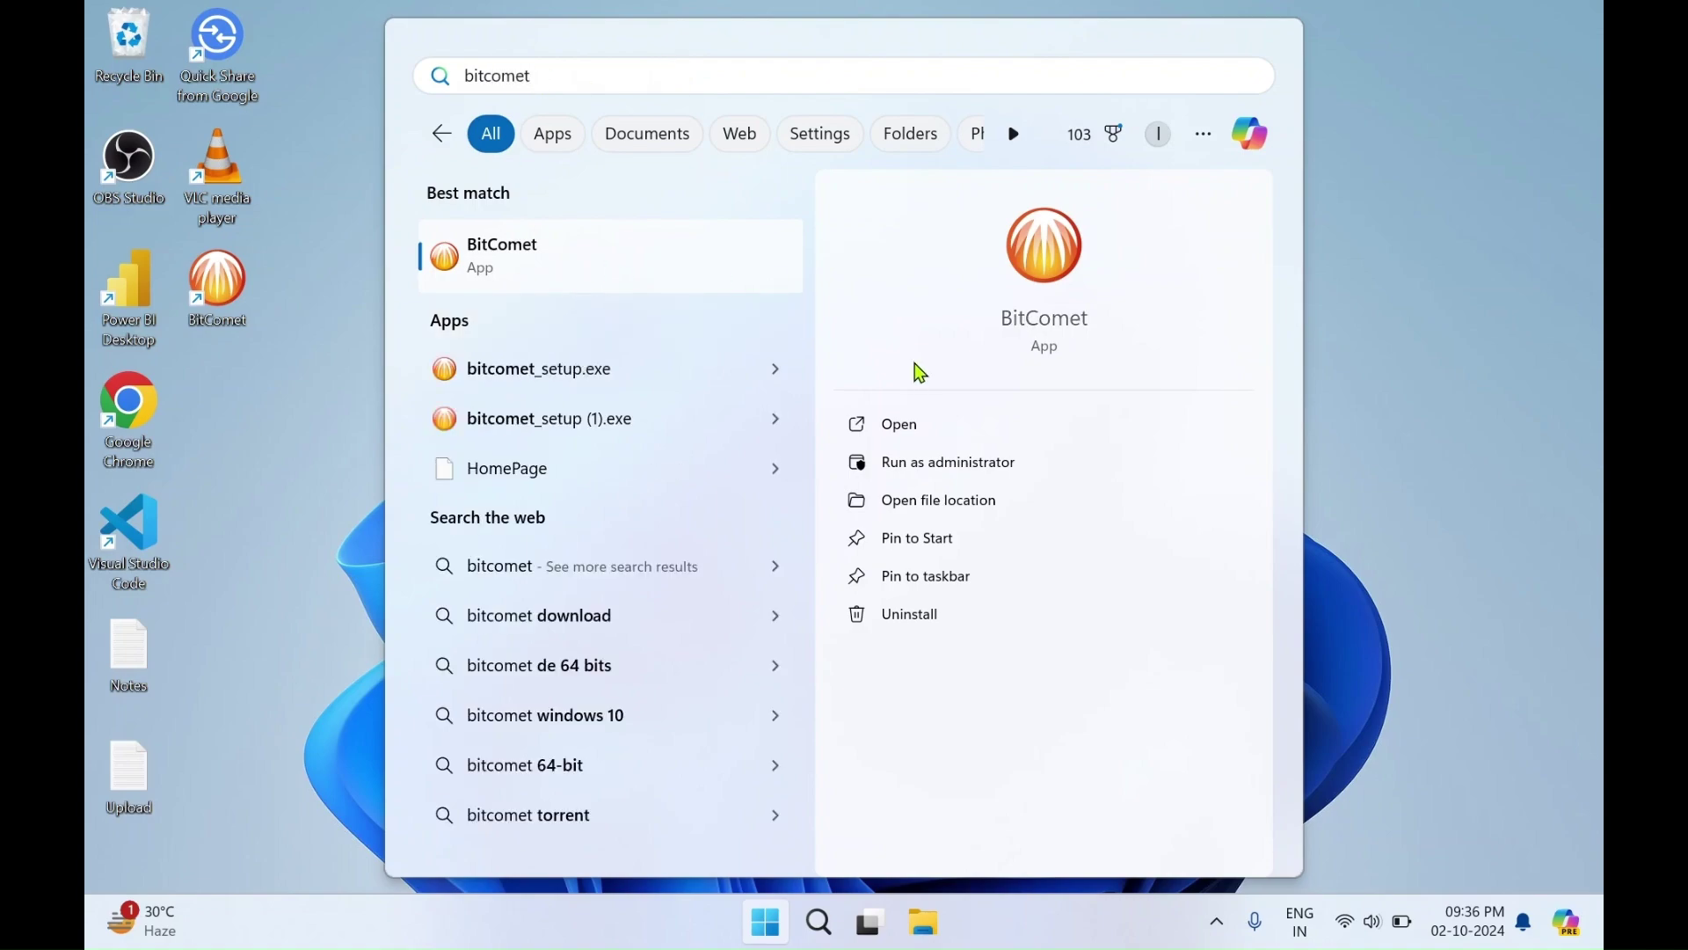
left_click(211, 351)
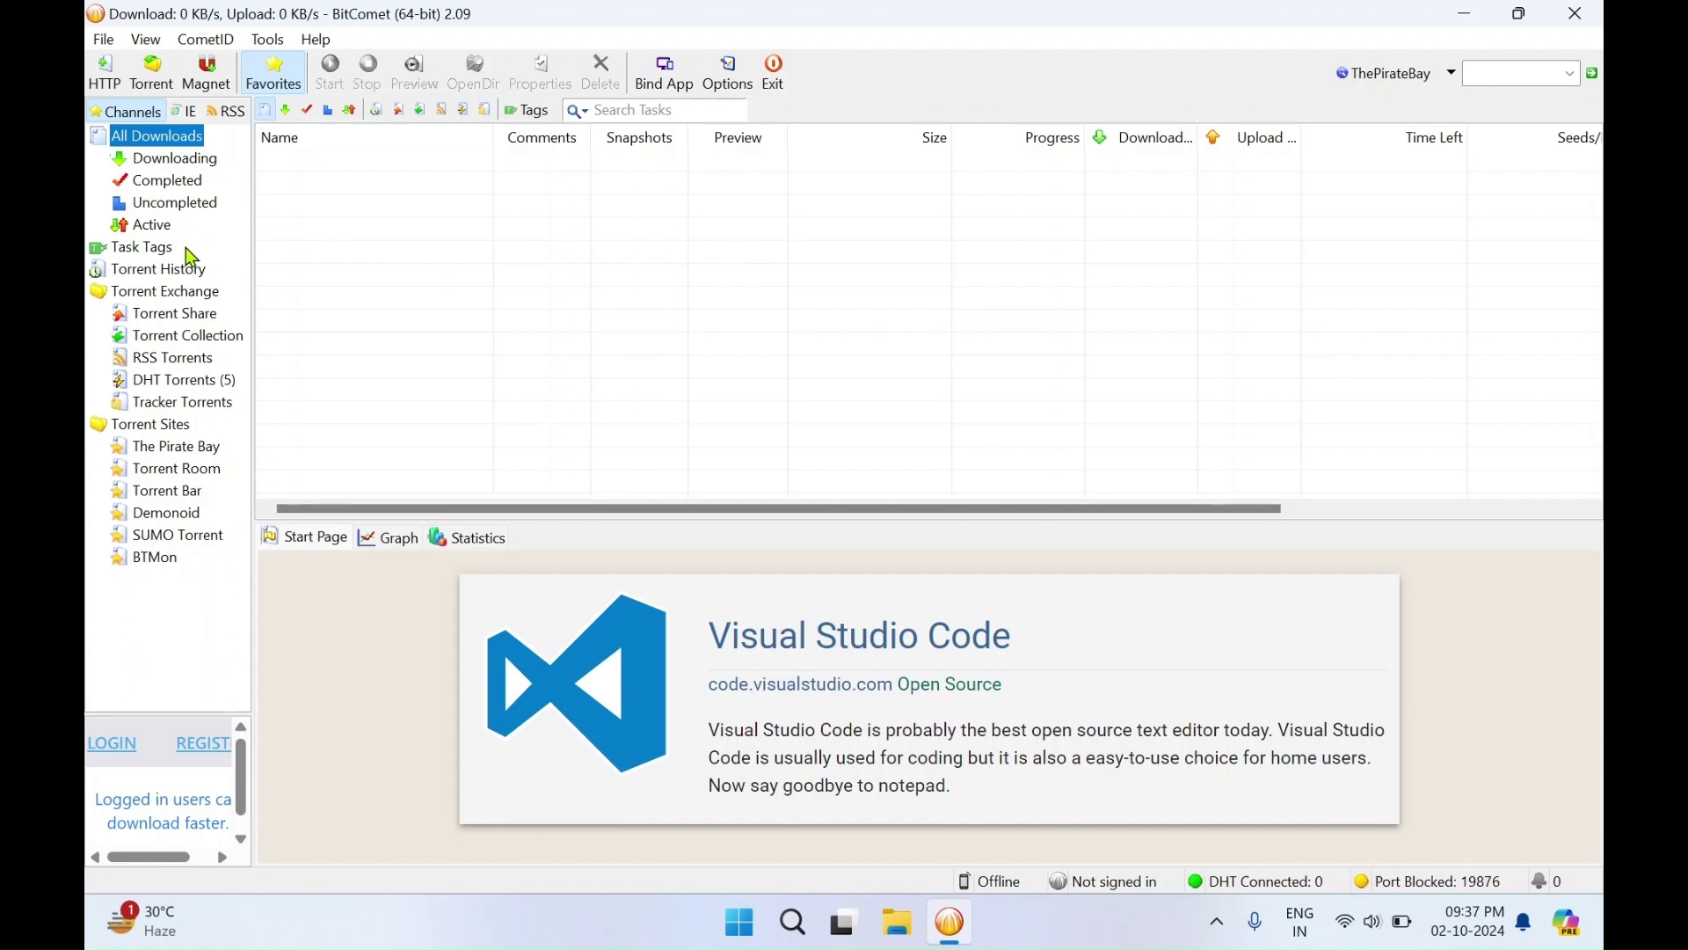
left_click(183, 160)
left_click(166, 186)
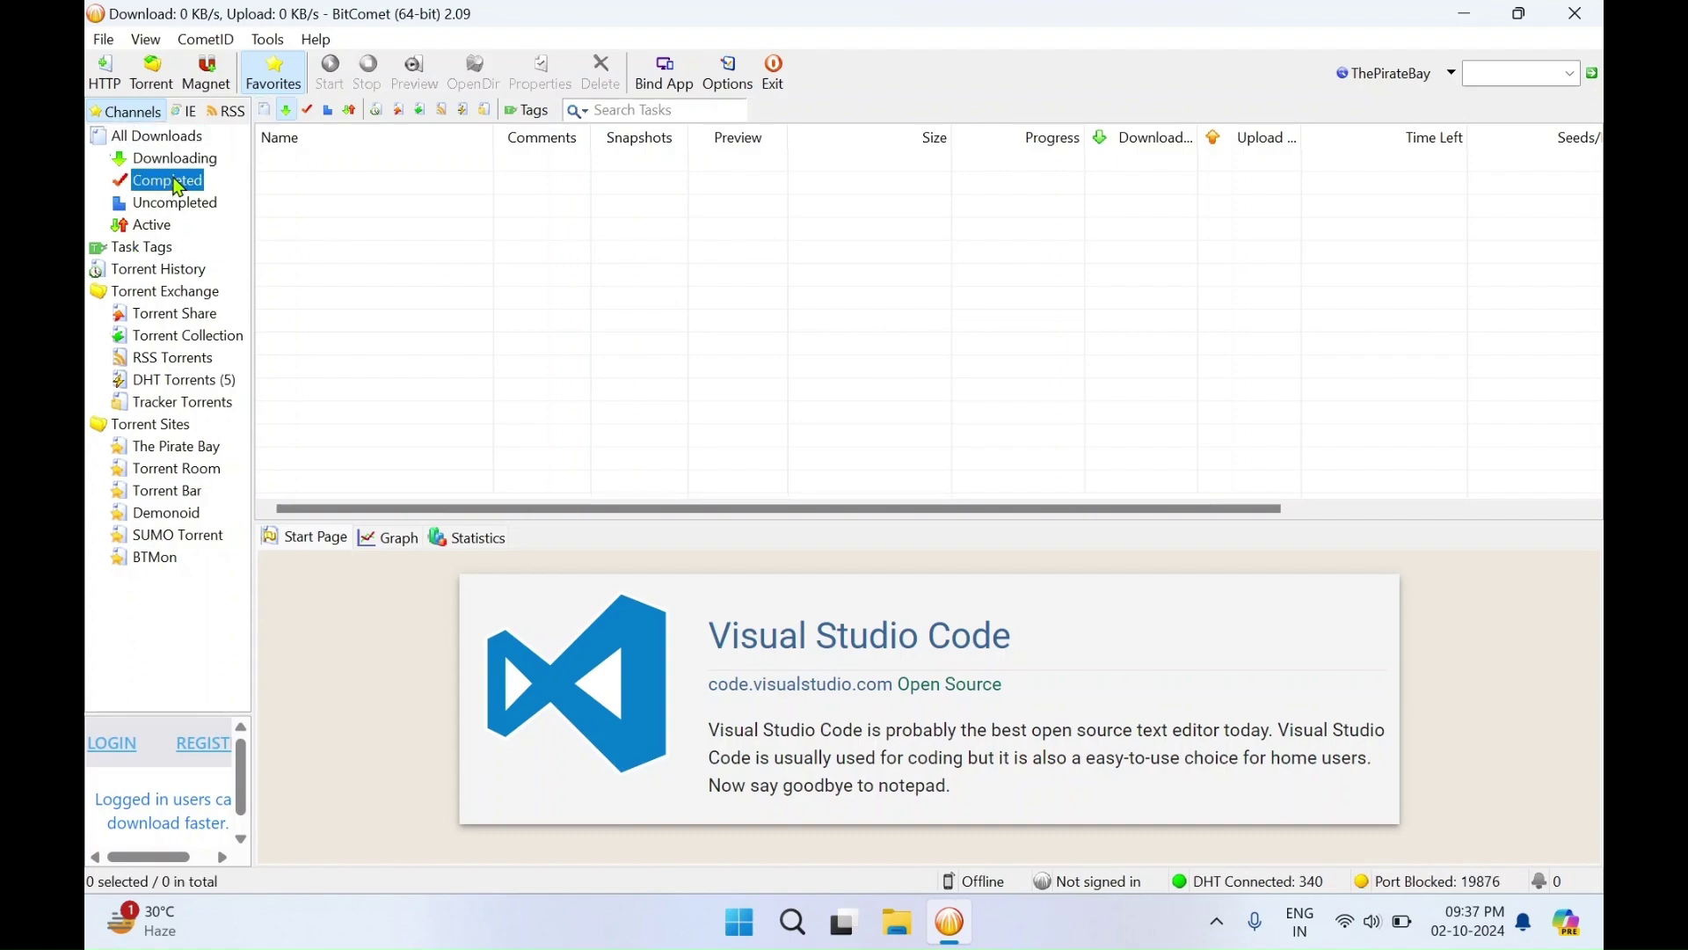
left_click(172, 205)
left_click(167, 225)
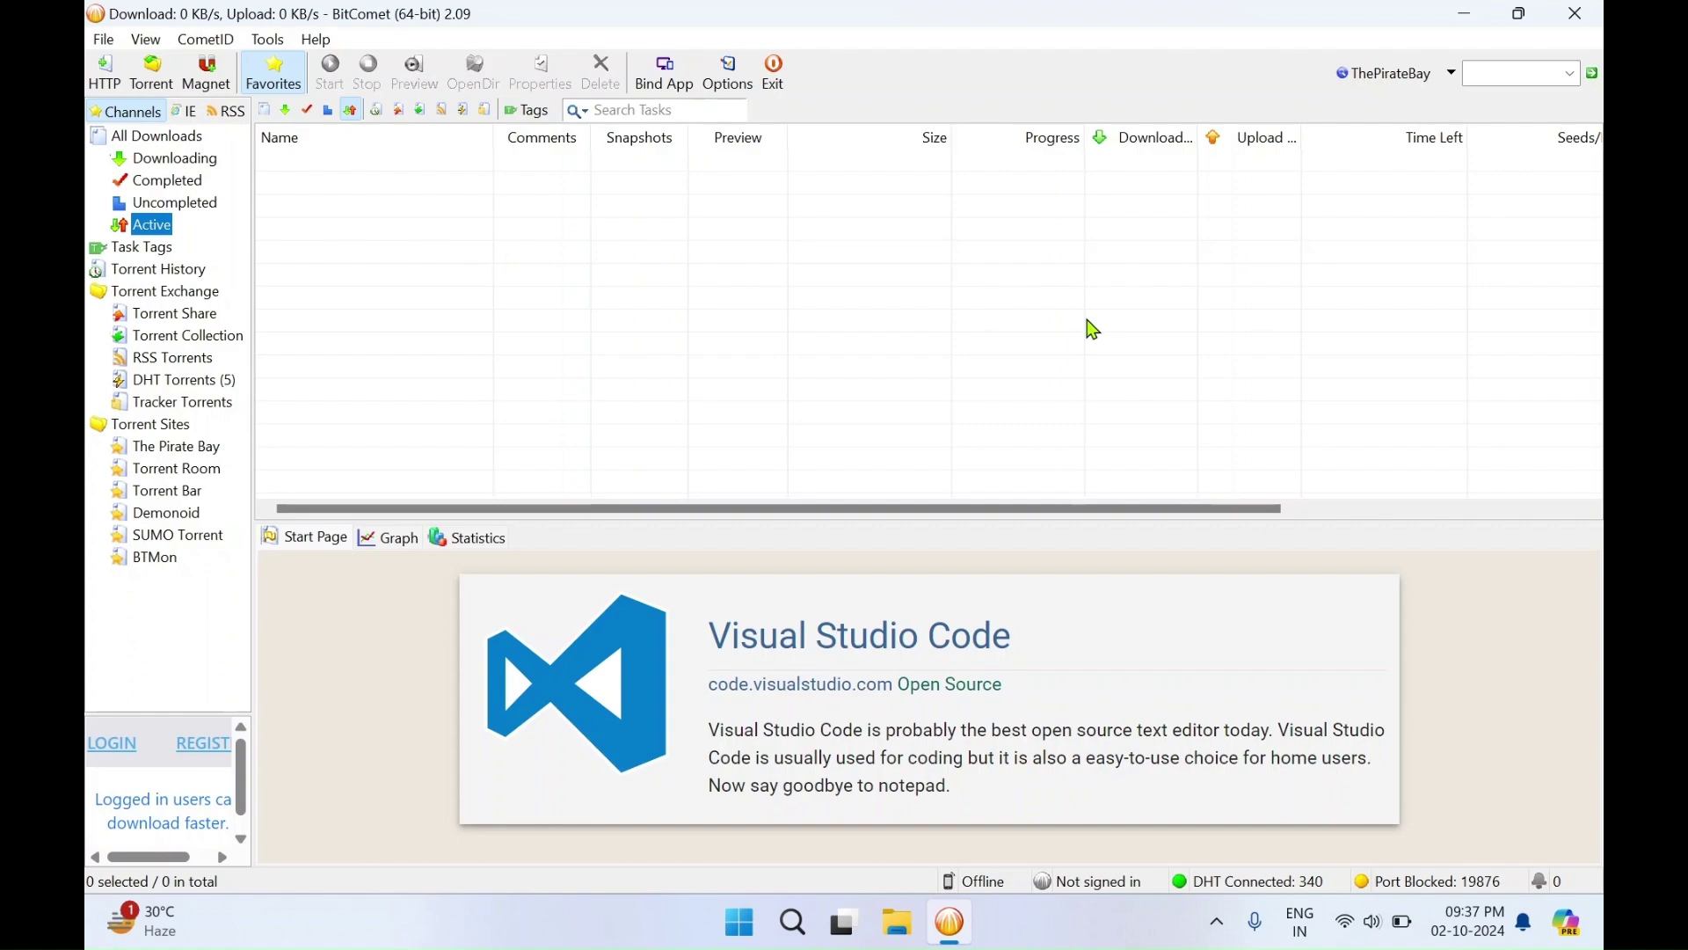
left_click(1581, 15)
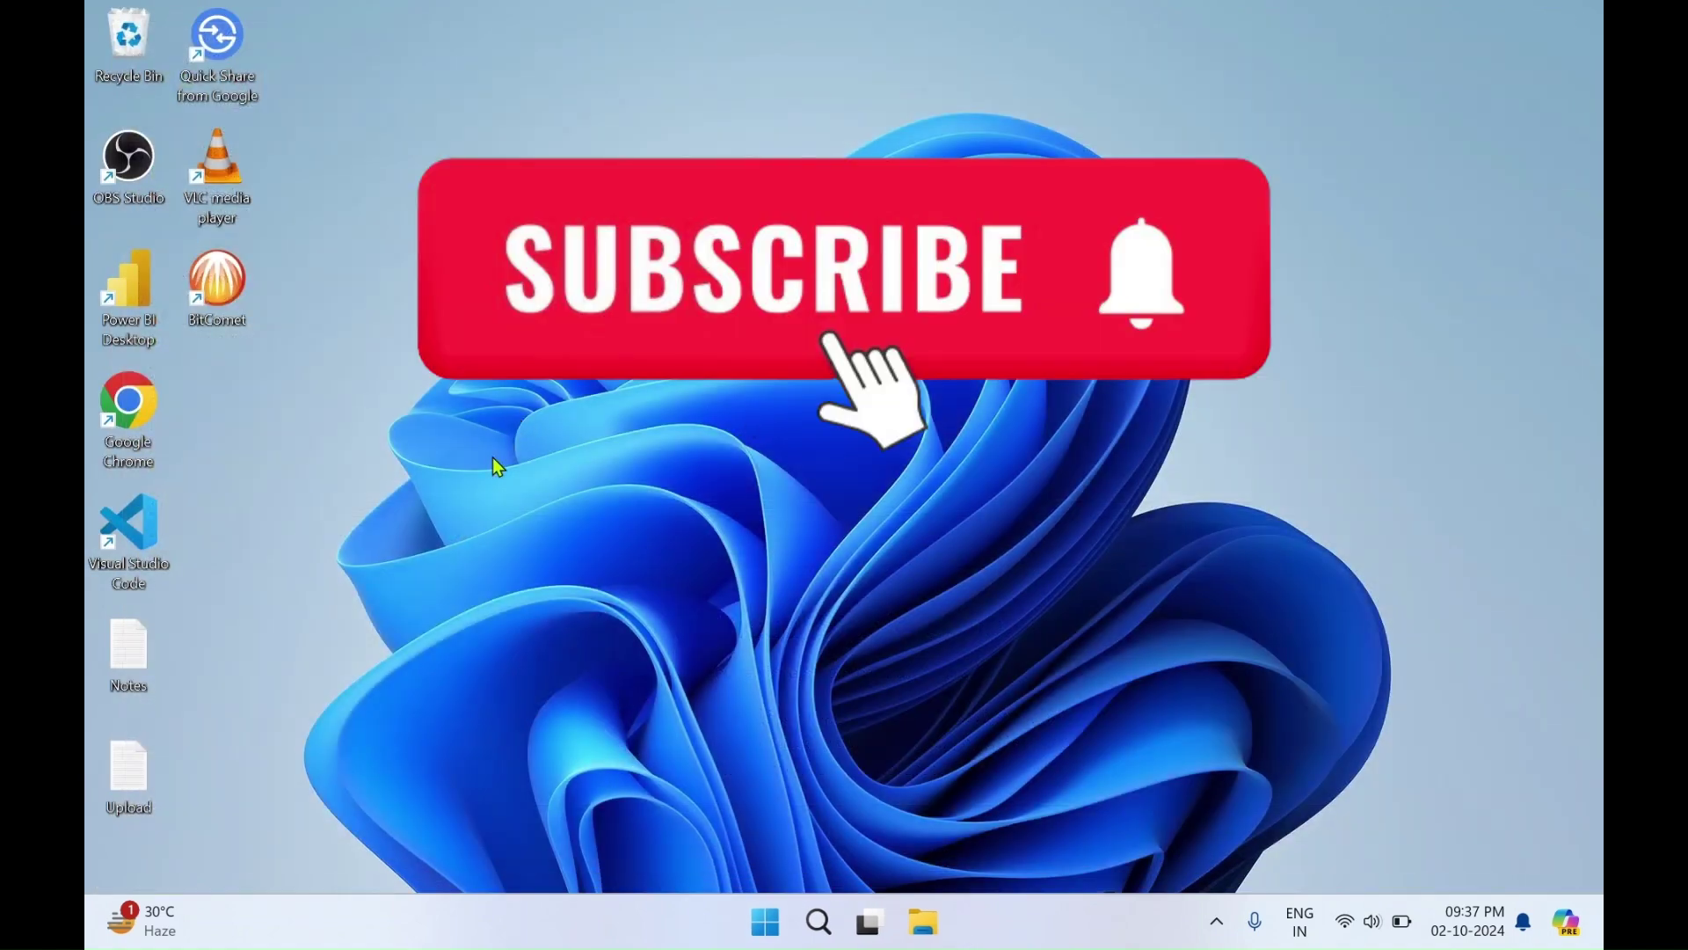